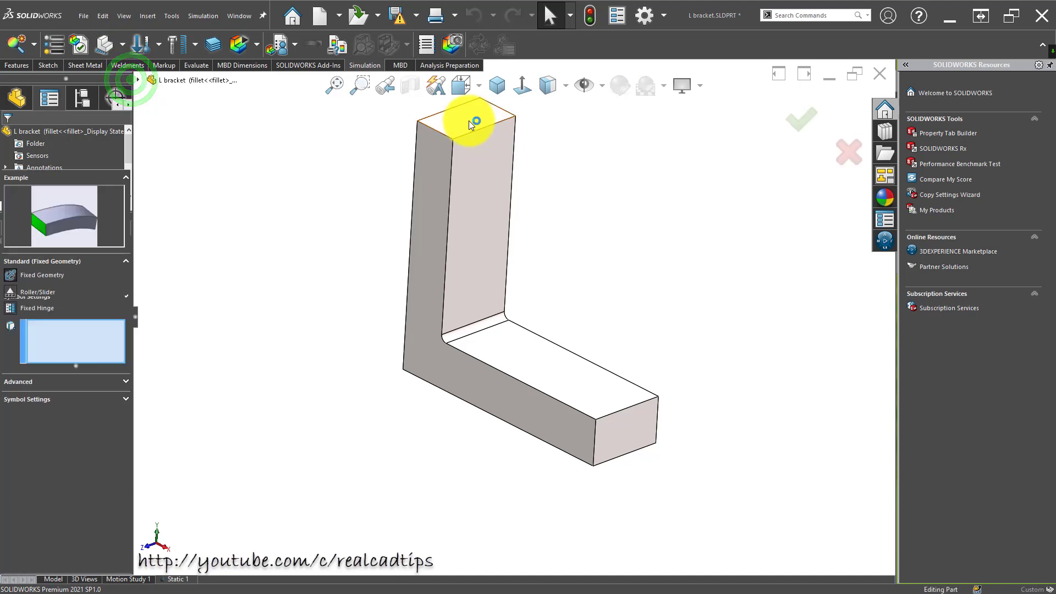
# Apply a Fixed Geometry fixture to the top face of the L bracket's vertical leg.
pyautogui.click(469, 121)
pyautogui.click(804, 128)
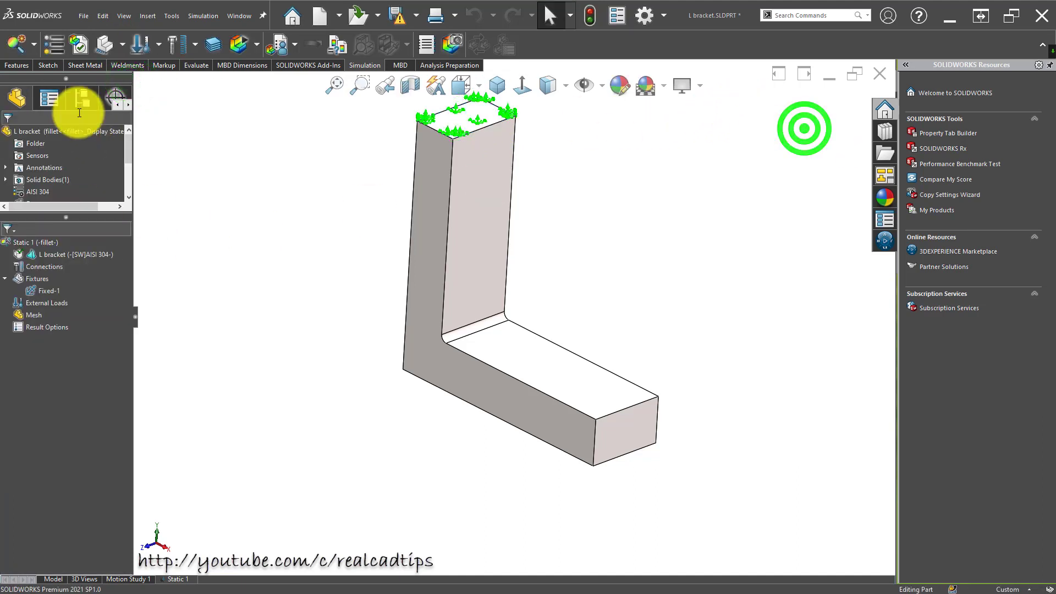
# Apply a 900 N force to the horizontal leg's end face, directed along its vertical edge and reversed to point downward.
pyautogui.click(160, 44)
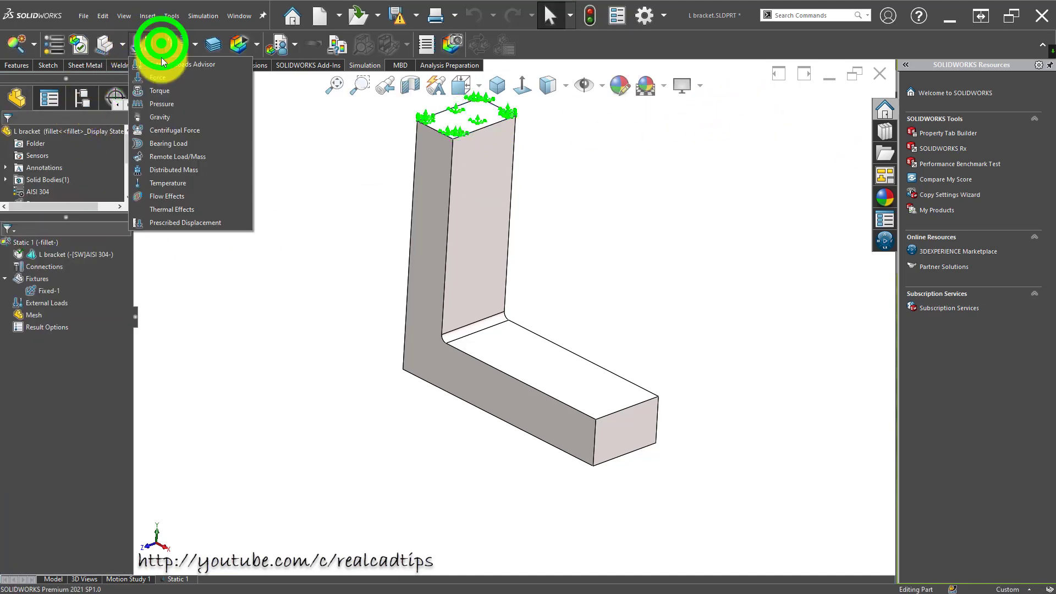
pyautogui.click(163, 74)
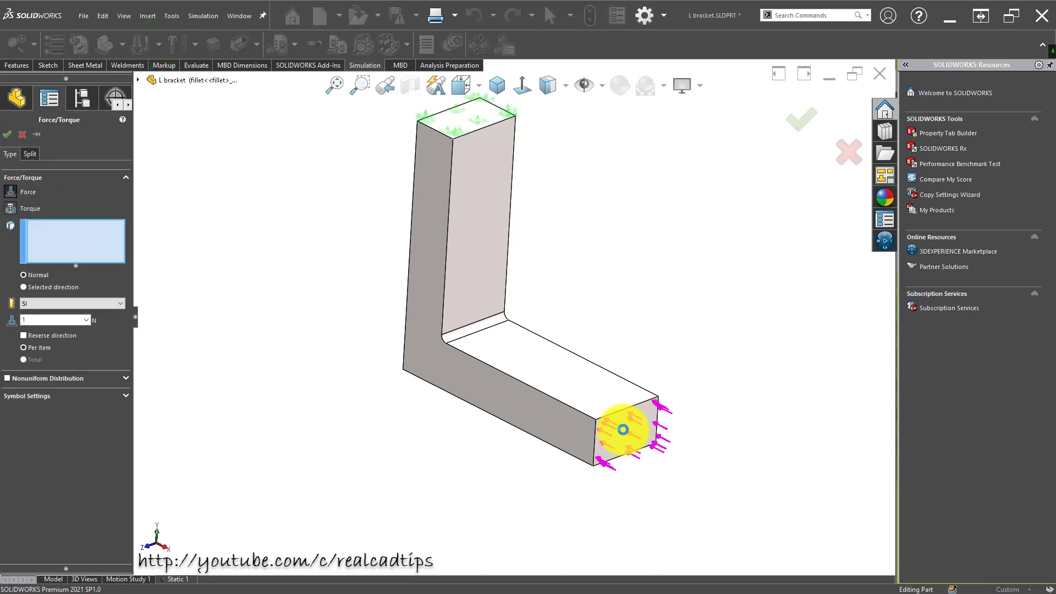
pyautogui.click(622, 430)
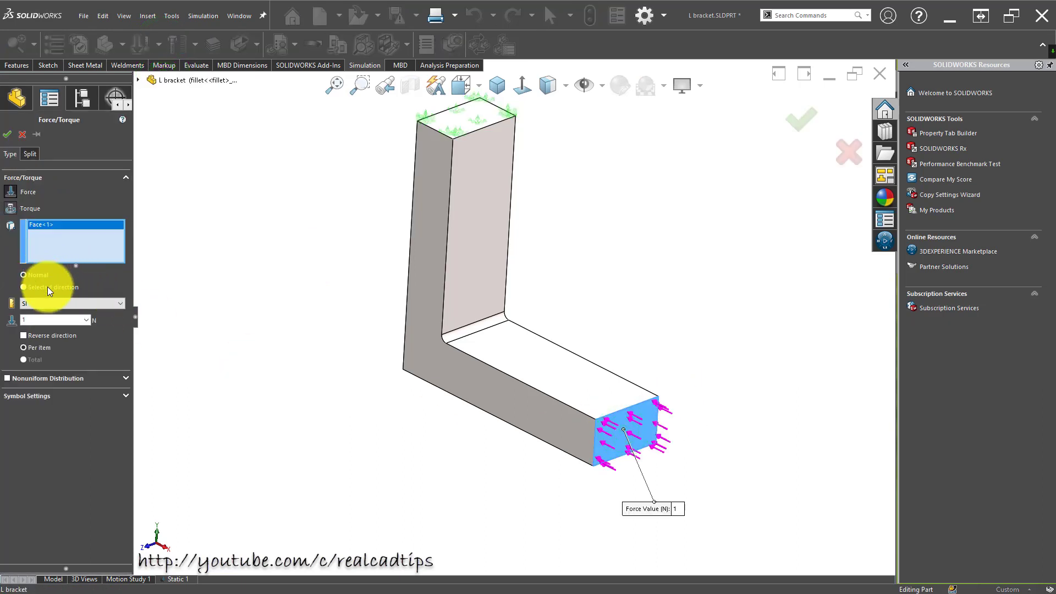
pyautogui.click(48, 287)
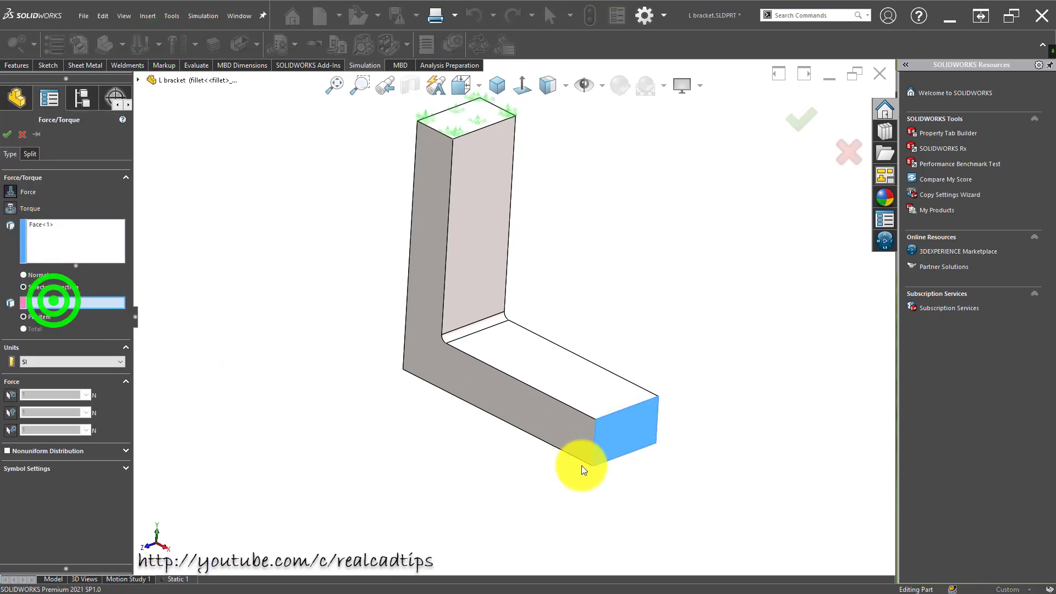
pyautogui.click(594, 431)
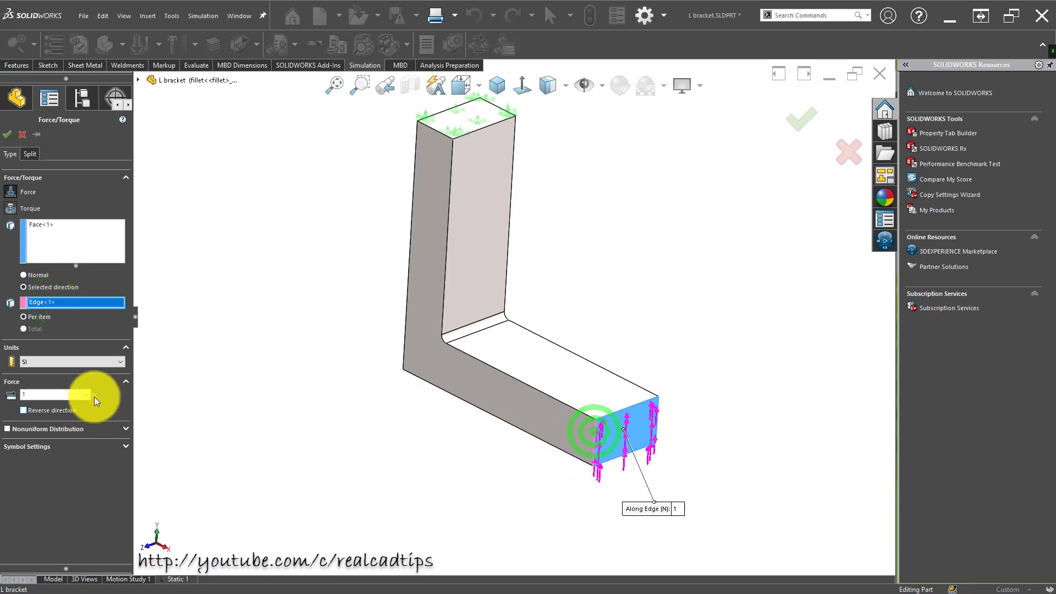
pyautogui.doubleClick(21, 394)
pyautogui.write('90')
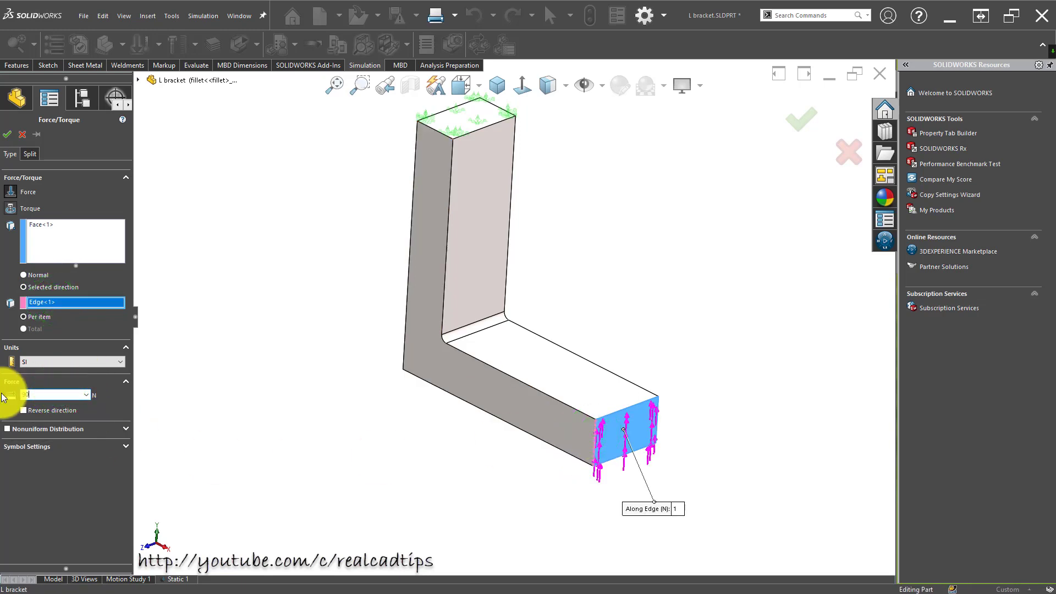
pyautogui.write('0')
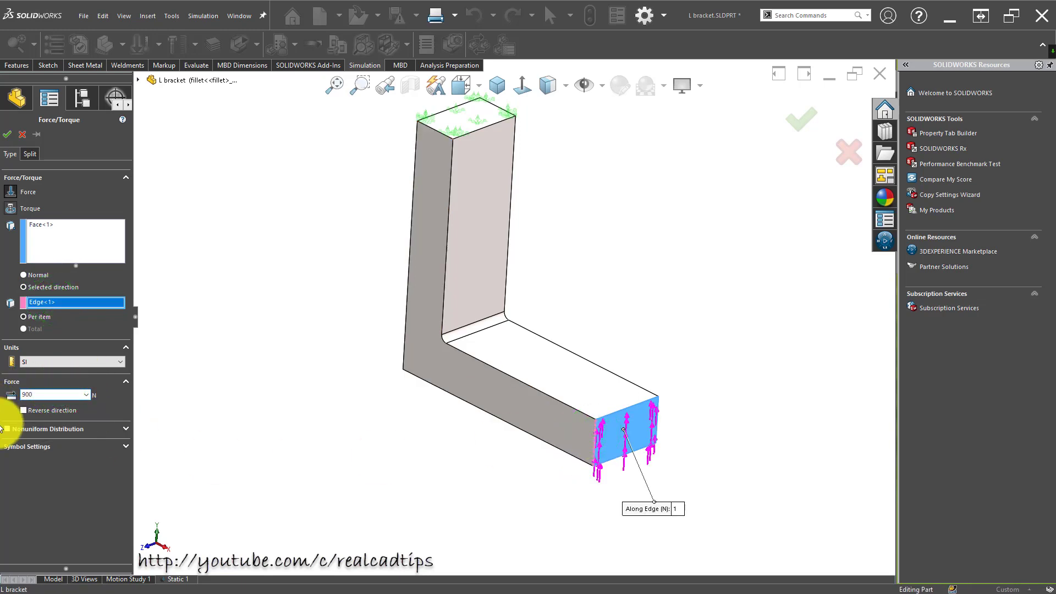
pyautogui.click(50, 414)
pyautogui.click(8, 134)
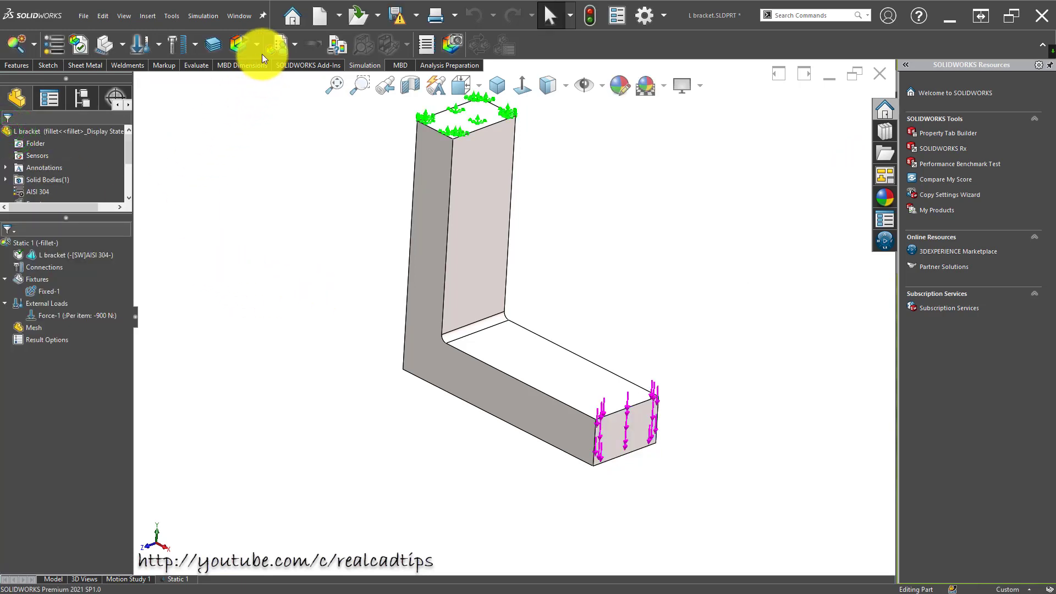
# Mesh the bracket with a standard mesh, using a 5 mm element size and 0.25 mm tolerance.
pyautogui.click(262, 50)
pyautogui.click(262, 80)
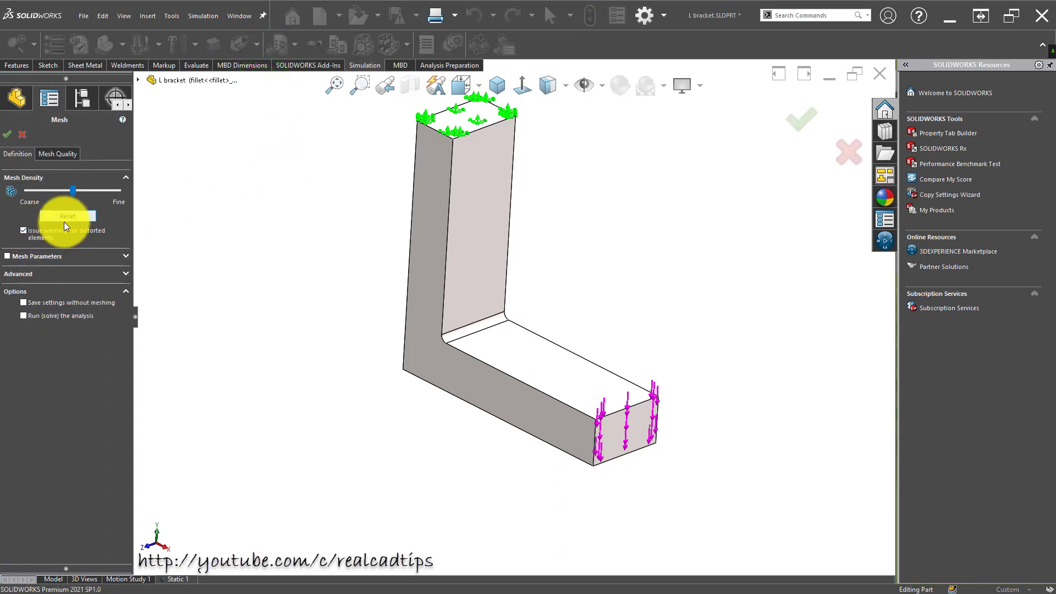
pyautogui.click(121, 254)
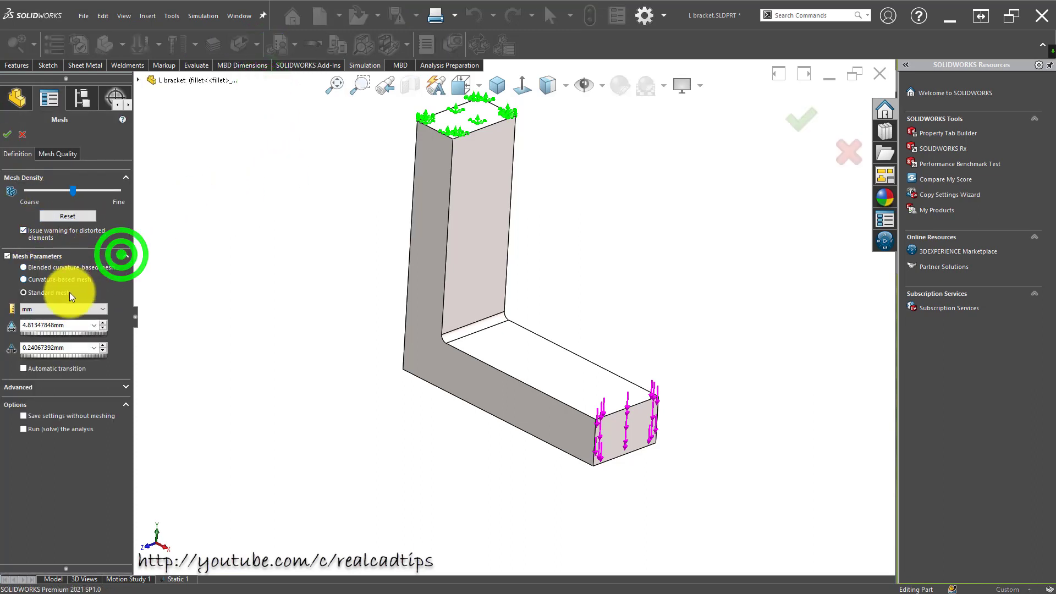
pyautogui.doubleClick(76, 325)
pyautogui.write('5')
pyautogui.doubleClick(70, 348)
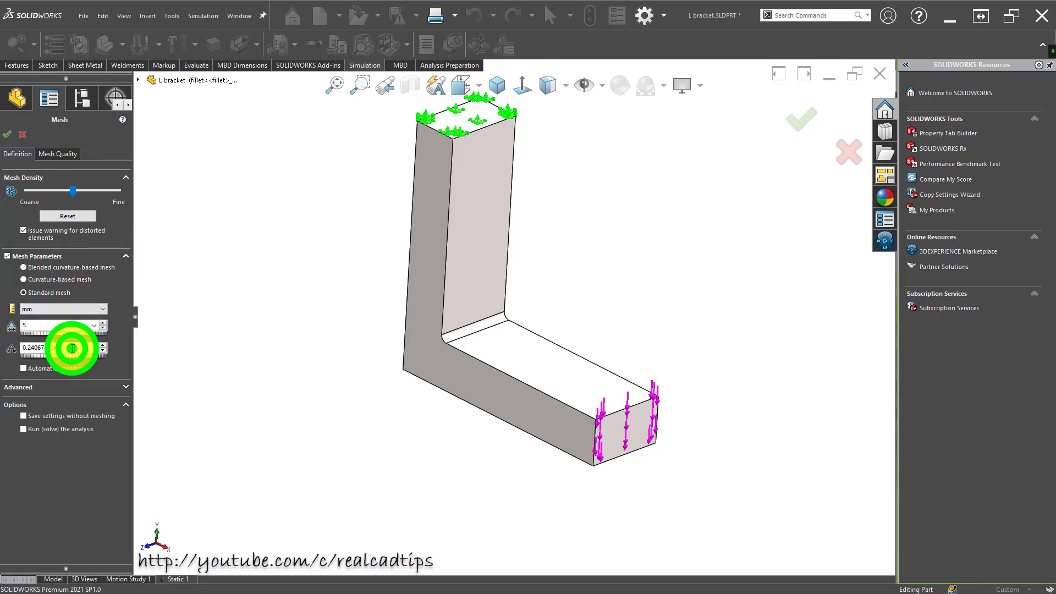
pyautogui.write('0.250mm')
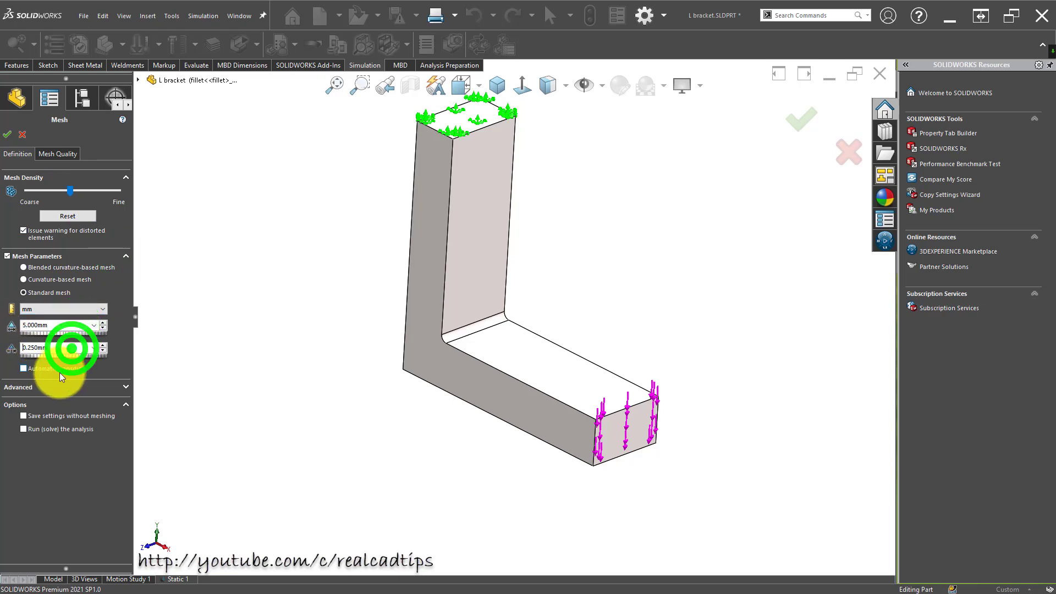
pyautogui.click(8, 135)
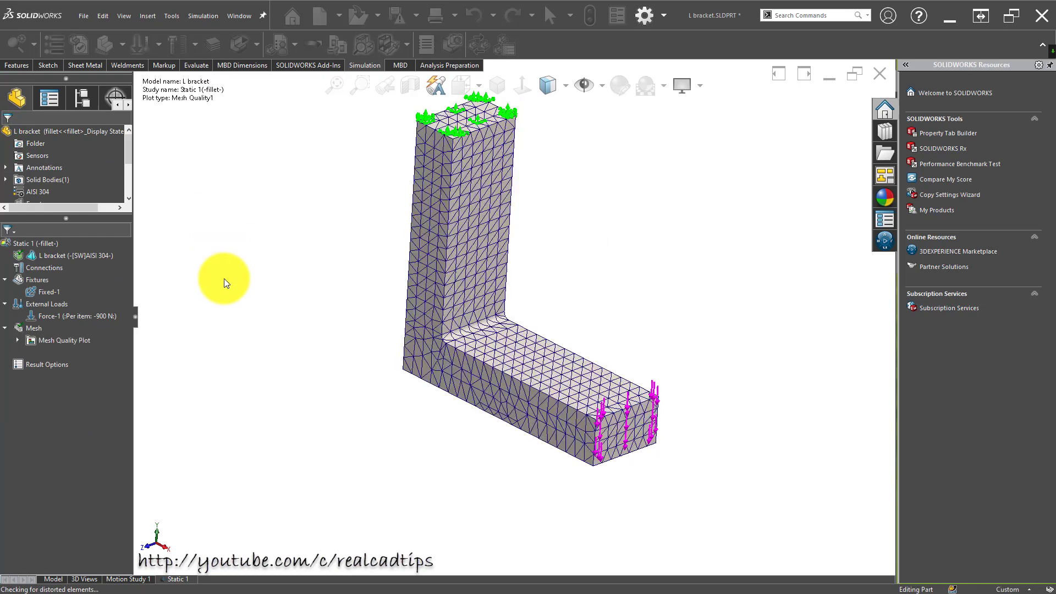
# Rename the Static 1 study as mesh.
pyautogui.rightClick(169, 579)
pyautogui.click(190, 522)
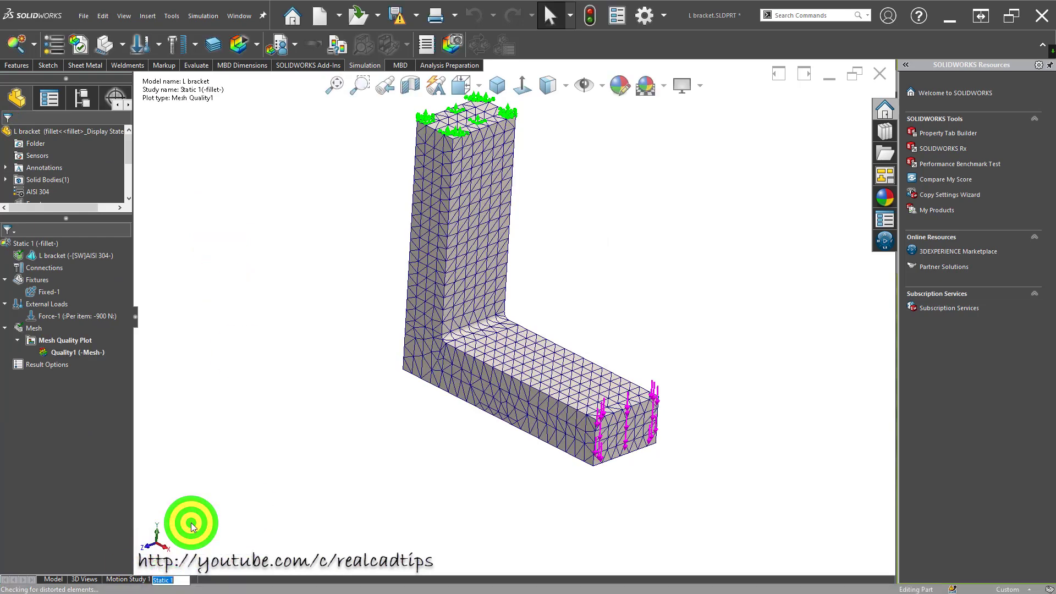
pyautogui.write('mesh')
pyautogui.click(235, 482)
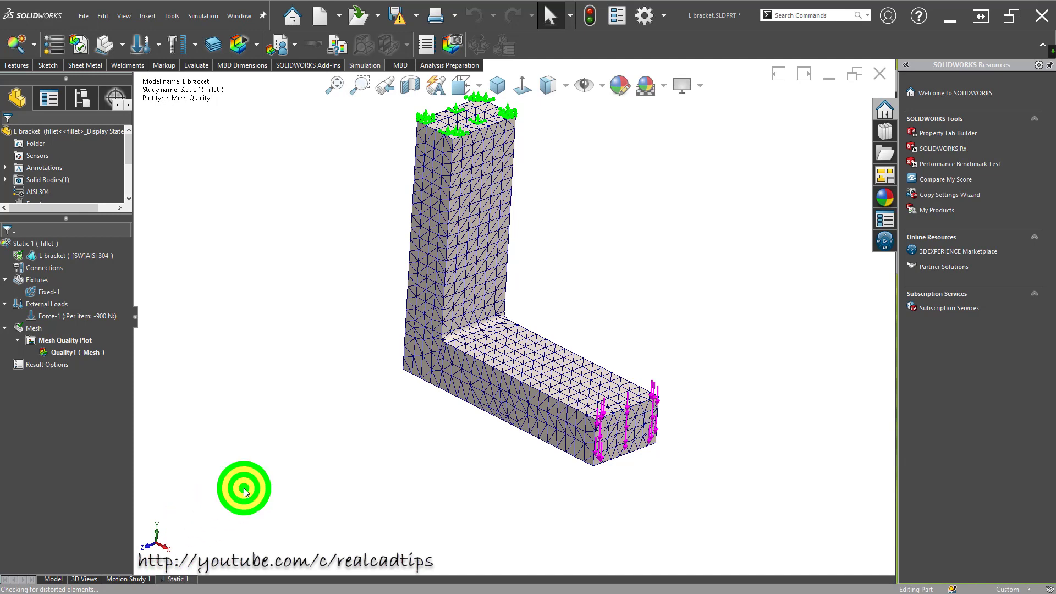
# Rename the bracket's static study as mesh1.
pyautogui.click(182, 584)
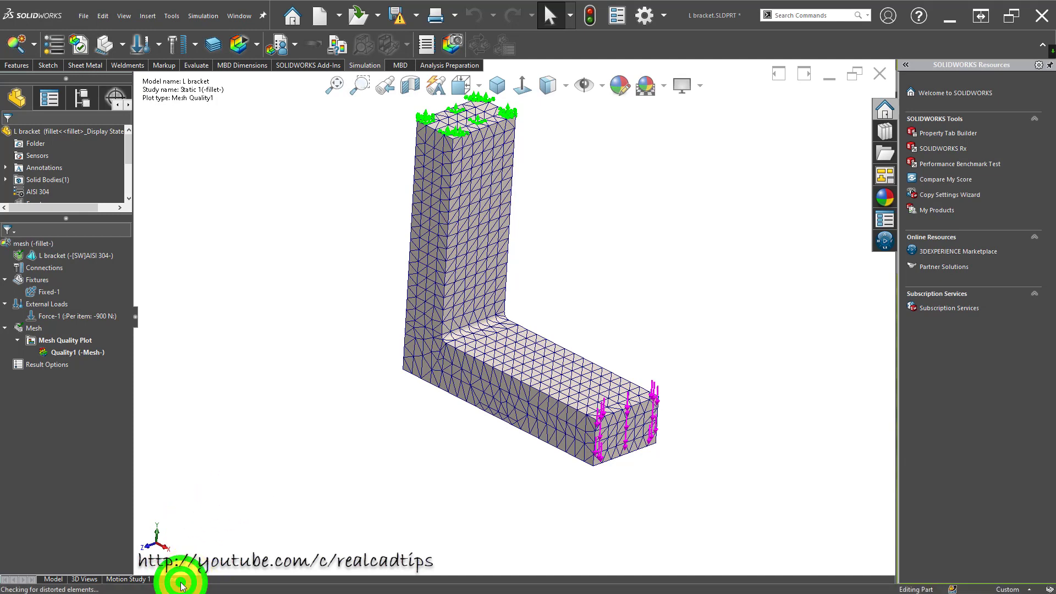
pyautogui.rightClick(182, 582)
pyautogui.click(182, 522)
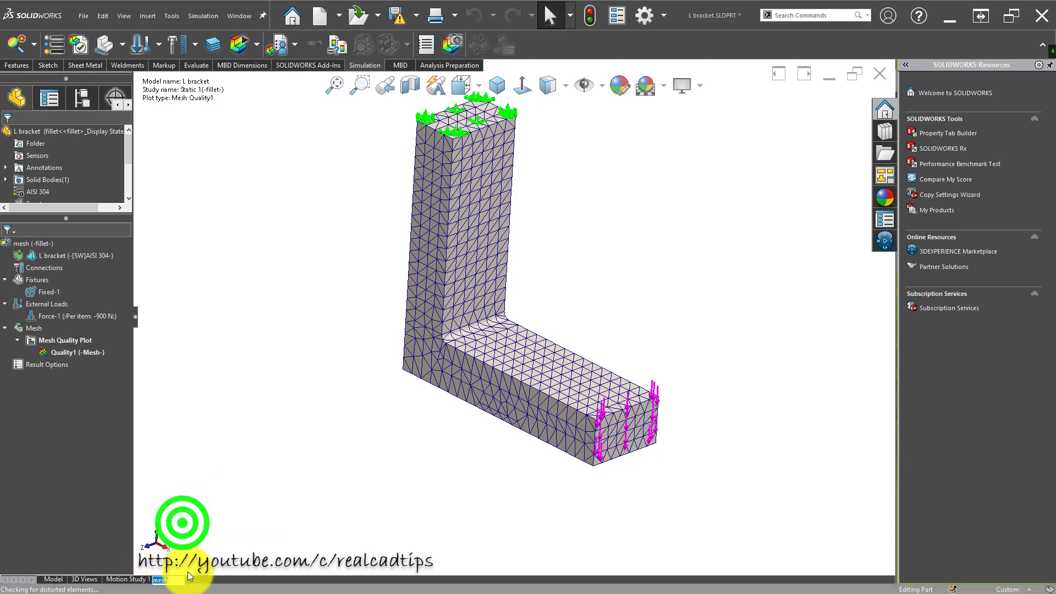
pyautogui.write('mesh1')
pyautogui.press('Return')
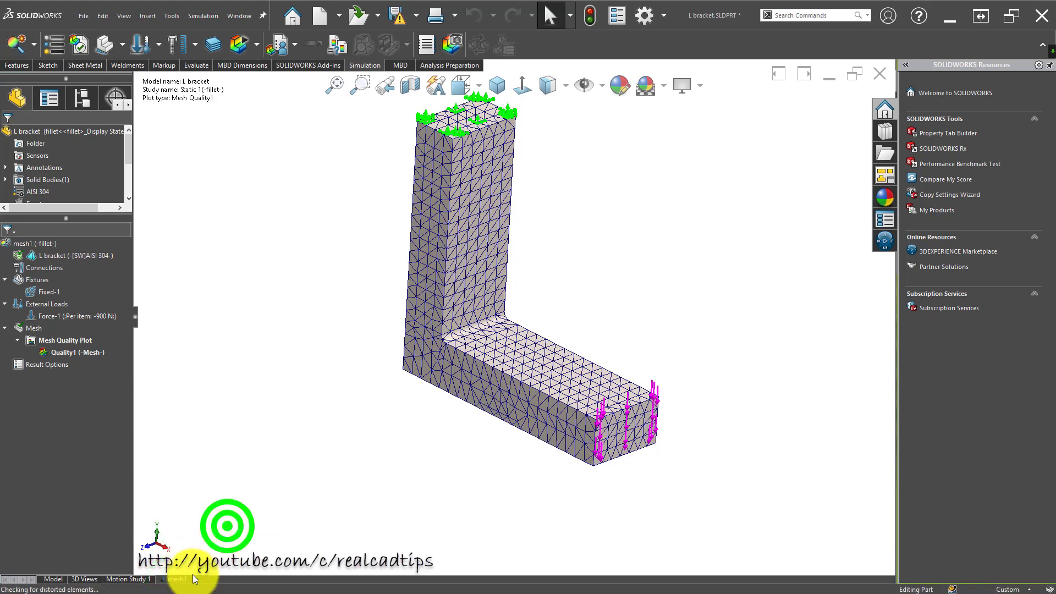
# Copy the mesh1 study to a new static study named mesh2.
pyautogui.rightClick(176, 578)
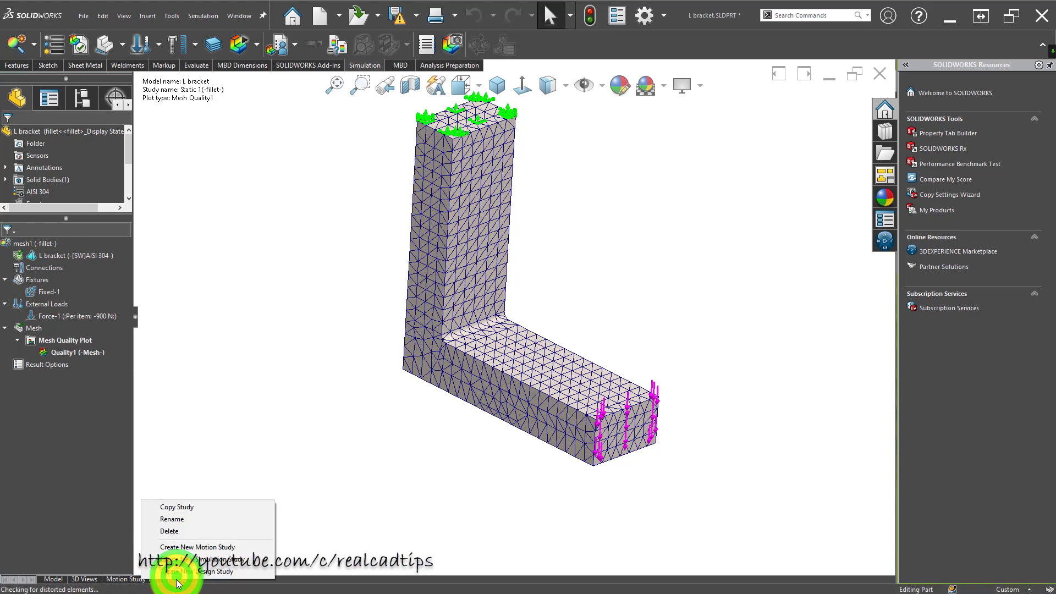
pyautogui.click(200, 510)
pyautogui.doubleClick(79, 262)
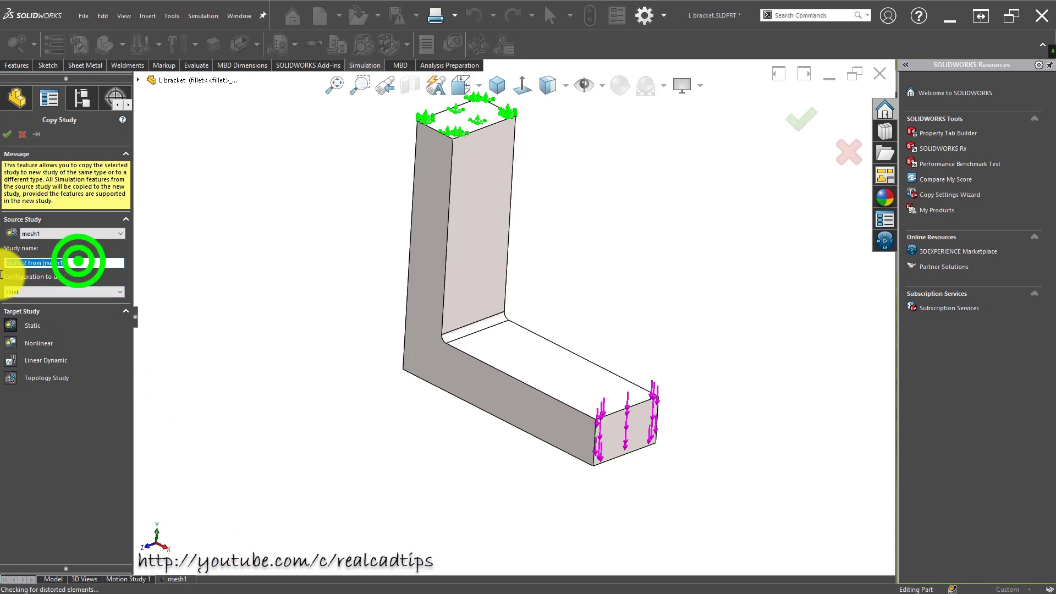
pyautogui.write('mesh2')
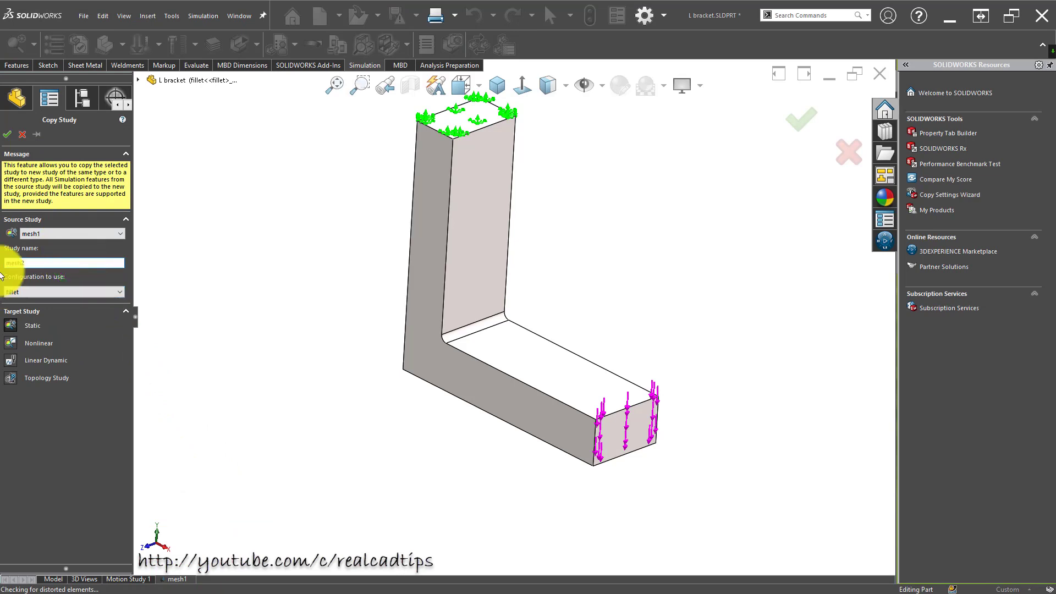
pyautogui.click(7, 134)
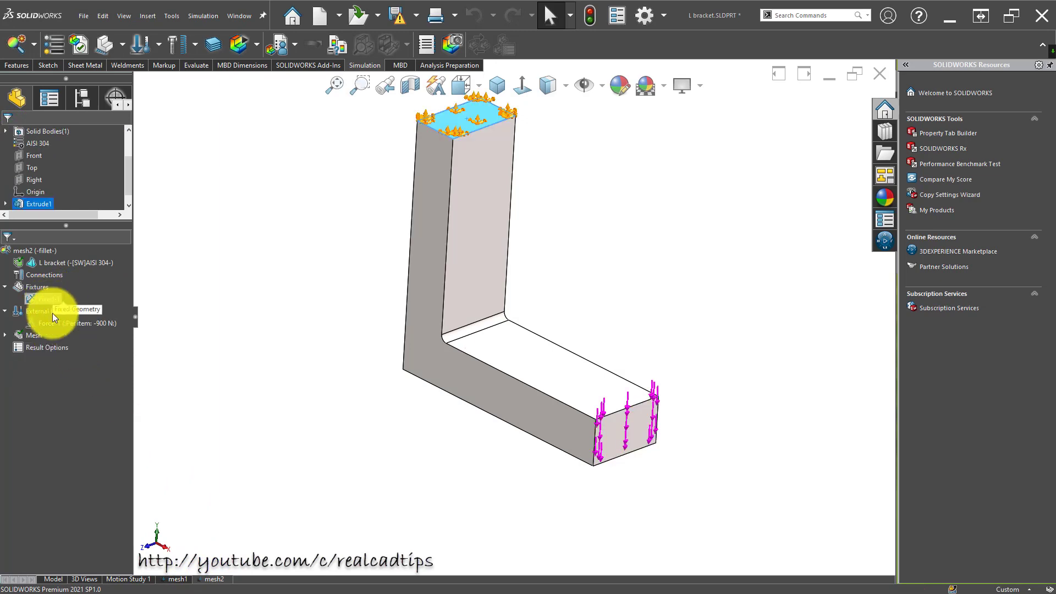
# Remesh the bracket in the mesh2 study with the standard mesh and Automatic transition enabled.
pyautogui.click(29, 337)
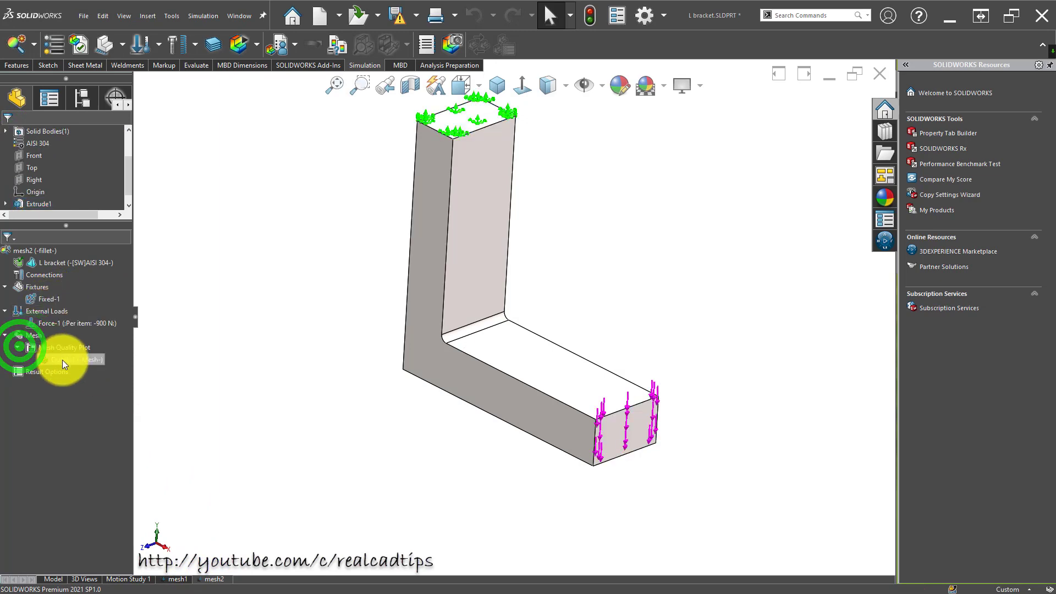
pyautogui.click(256, 45)
pyautogui.click(274, 105)
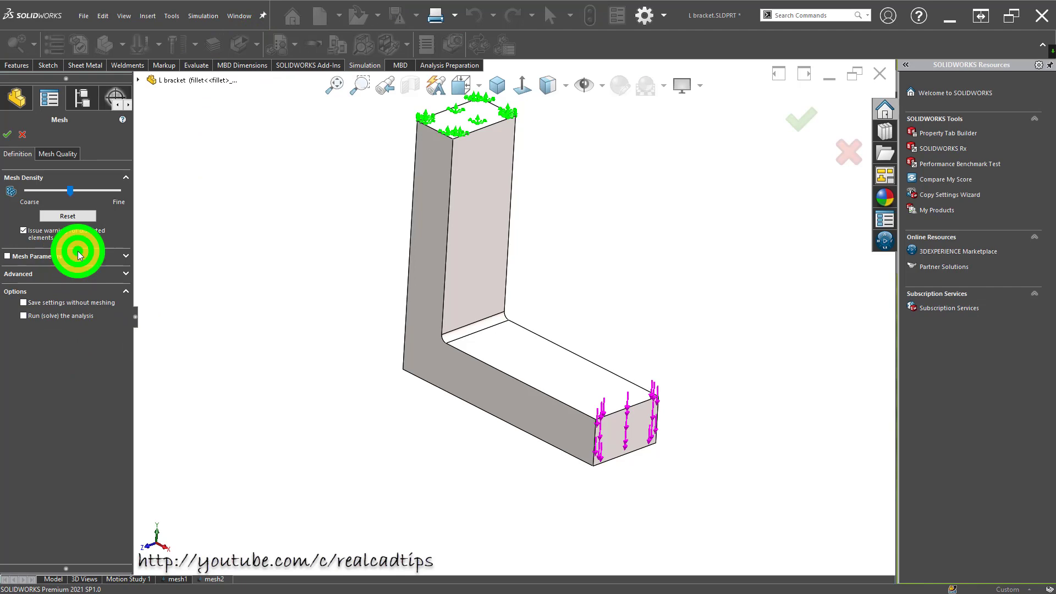
pyautogui.click(78, 254)
pyautogui.click(45, 372)
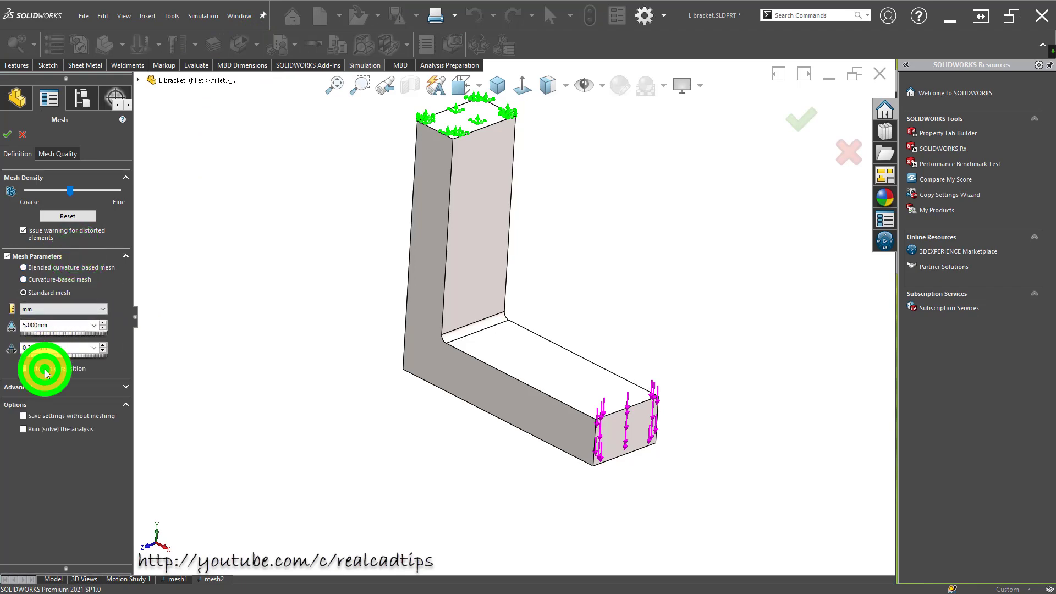
pyautogui.click(7, 134)
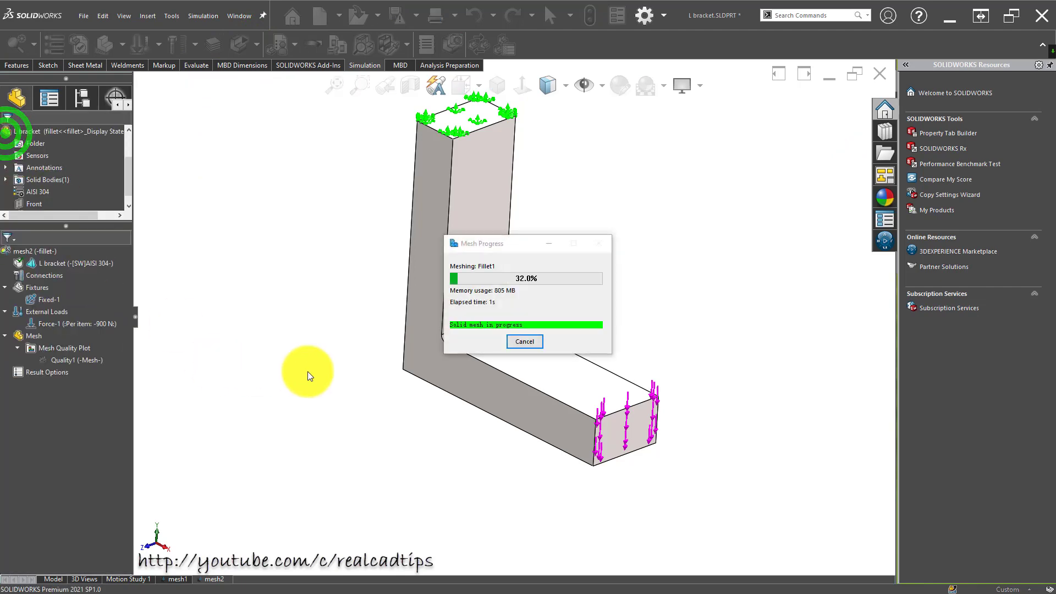
# Compare the mesh quality plots of the mesh2 and mesh1 studies around the bracket's inner corner fillet.
pyautogui.scroll(-3, 461, 327)
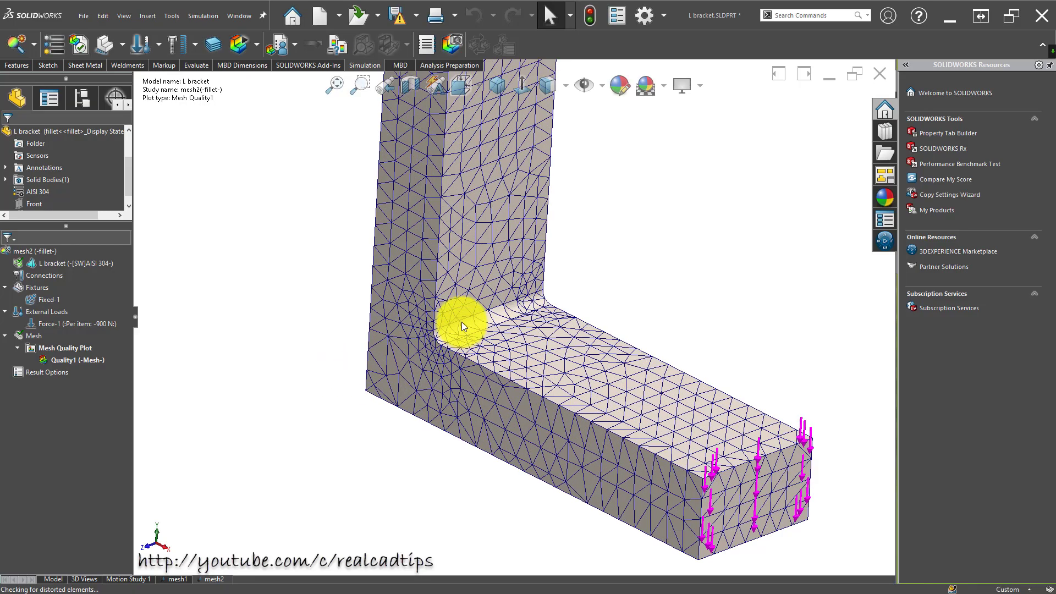
pyautogui.scroll(-3, 461, 325)
pyautogui.moveTo(446, 366); pyautogui.dragTo(447, 324, button='middle')
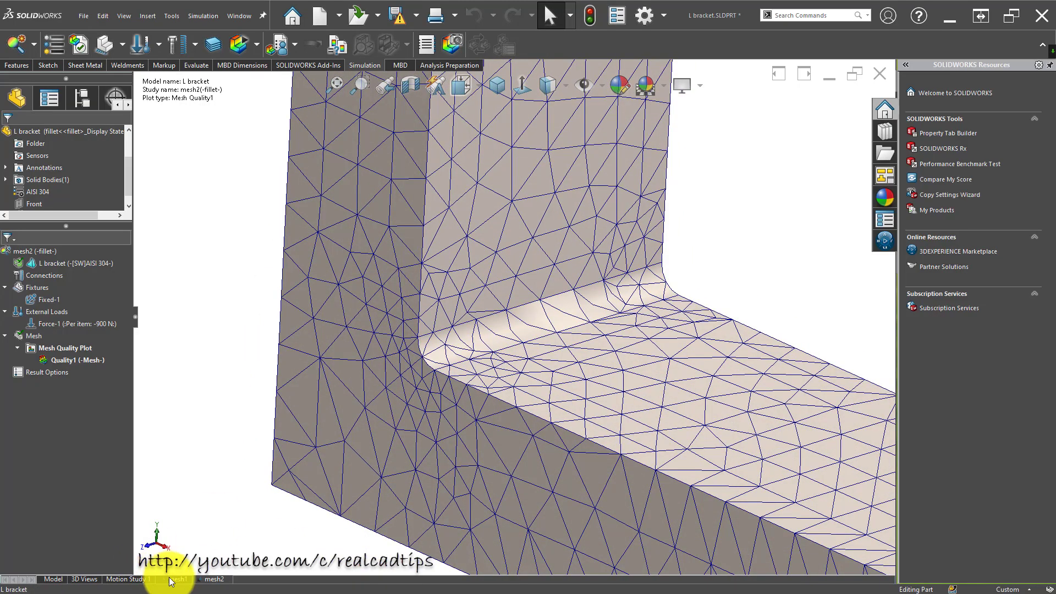
pyautogui.click(170, 578)
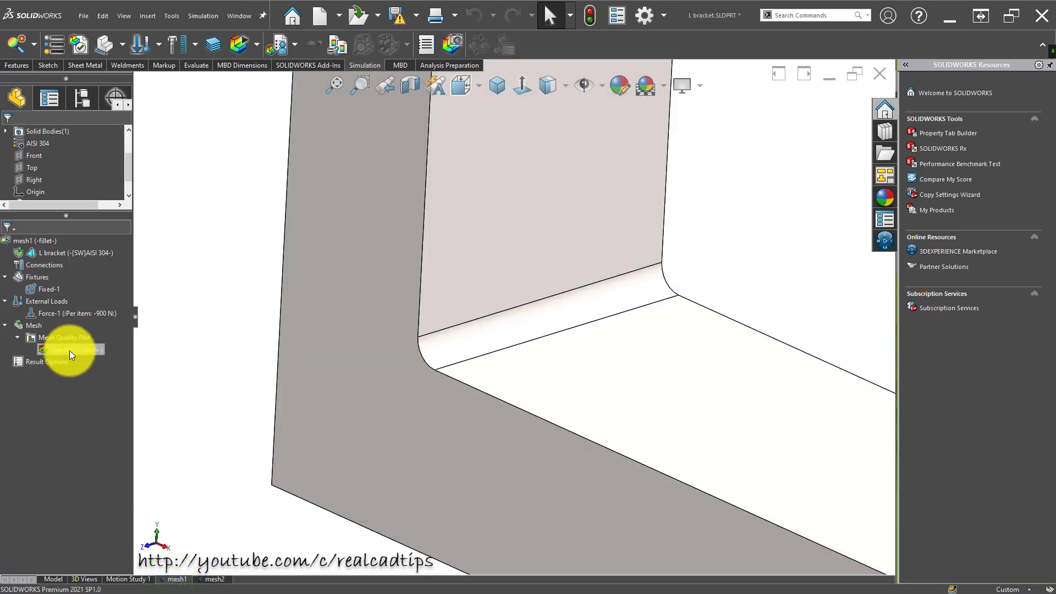
pyautogui.rightClick(70, 351)
pyautogui.click(94, 358)
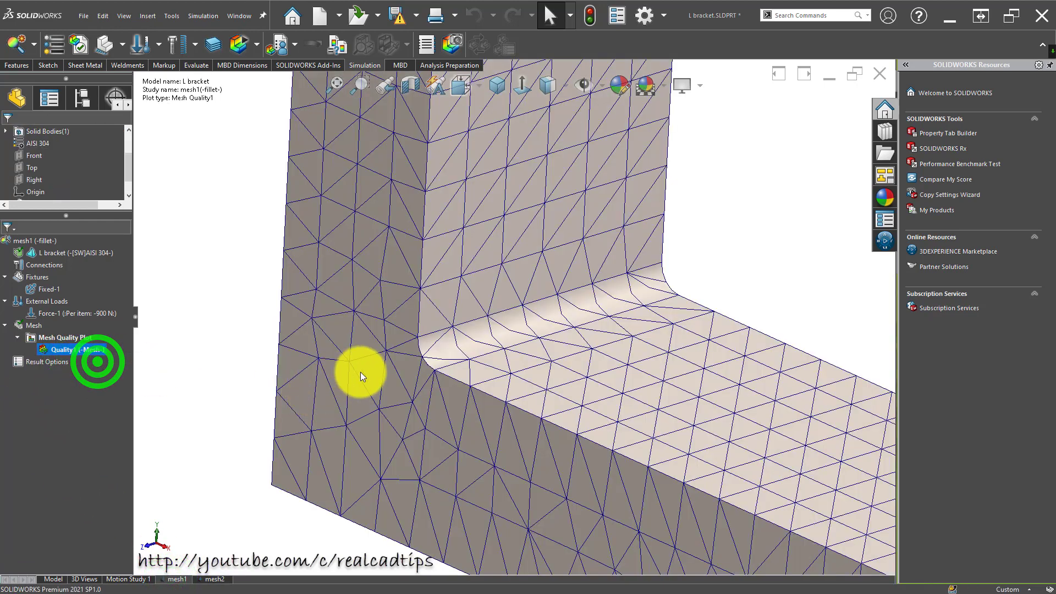
pyautogui.moveTo(359, 370); pyautogui.dragTo(358, 395, button='middle')
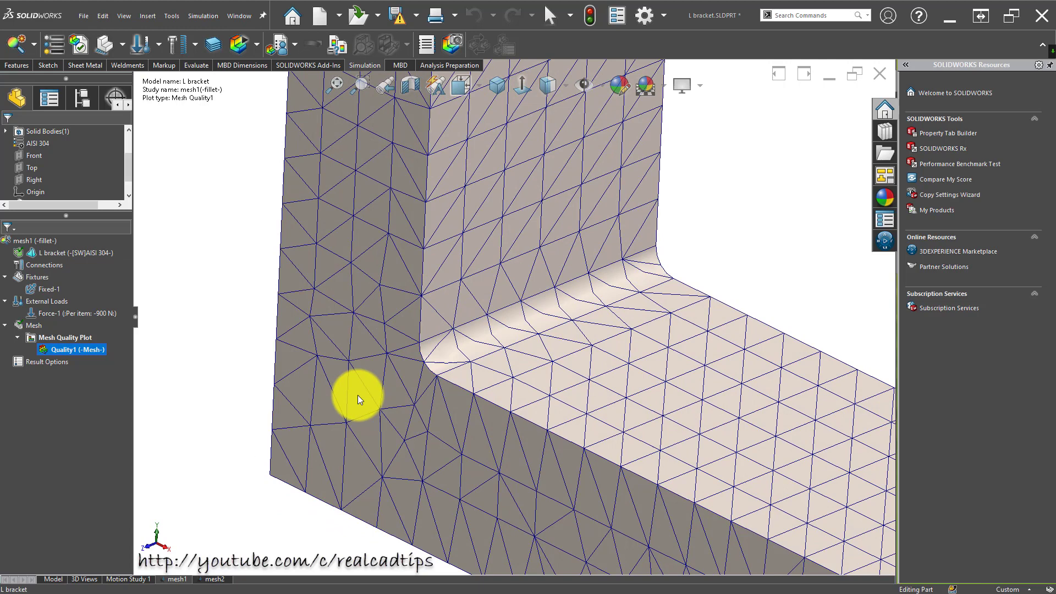
pyautogui.click(207, 578)
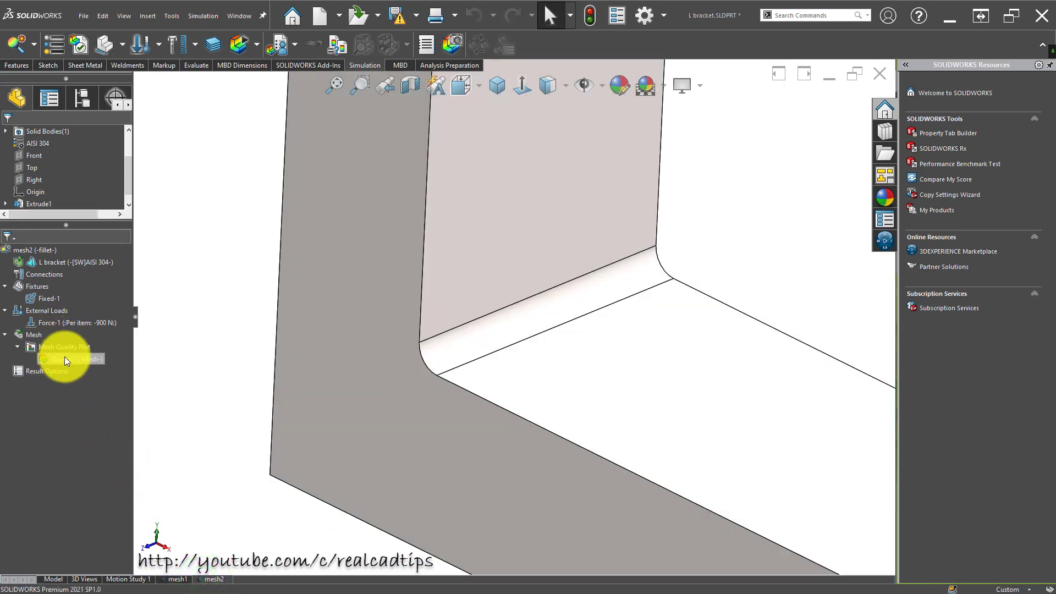
pyautogui.rightClick(65, 360)
pyautogui.click(105, 368)
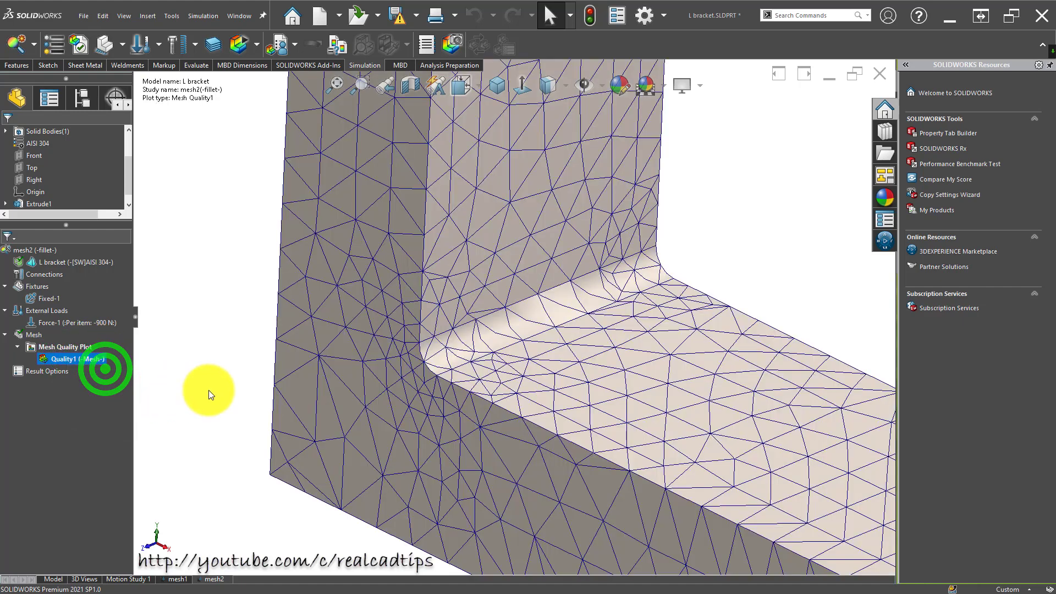
pyautogui.click(216, 392)
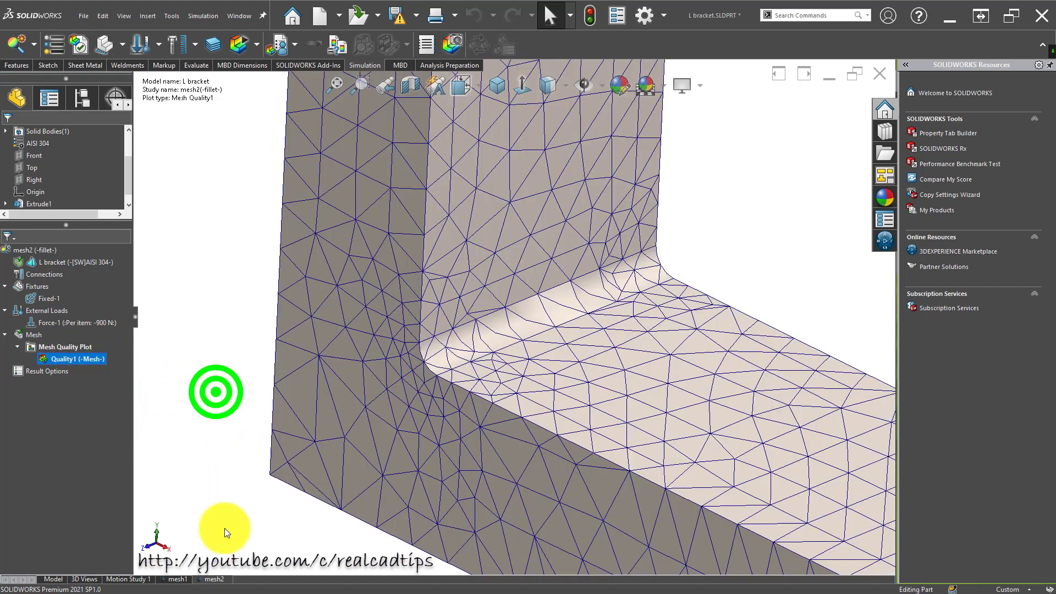
# Copy the mesh2 study to a new static study named mesh3, using the fillet configuration.
pyautogui.rightClick(213, 575)
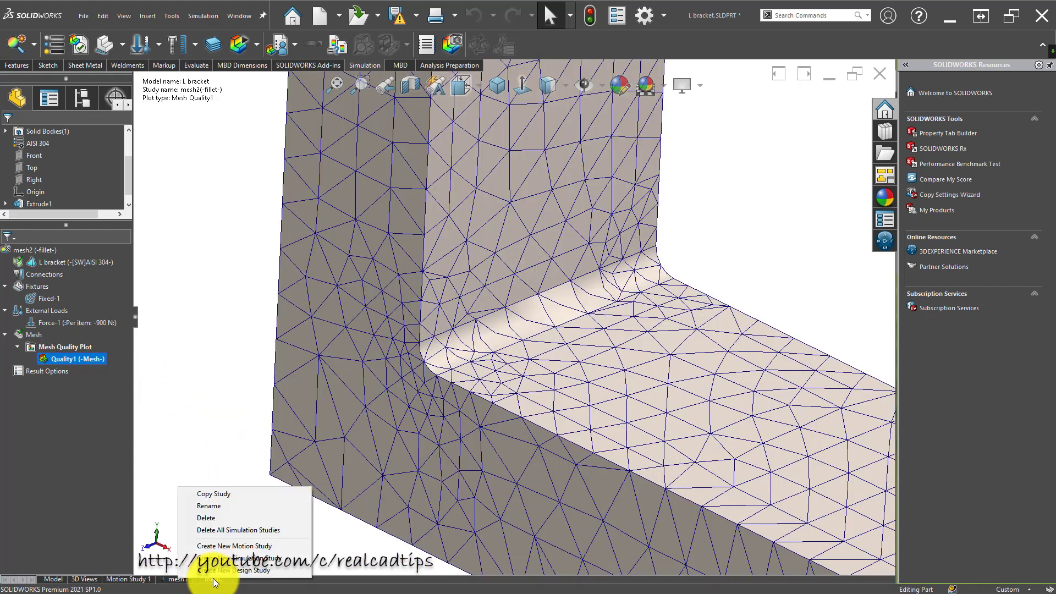
pyautogui.click(232, 492)
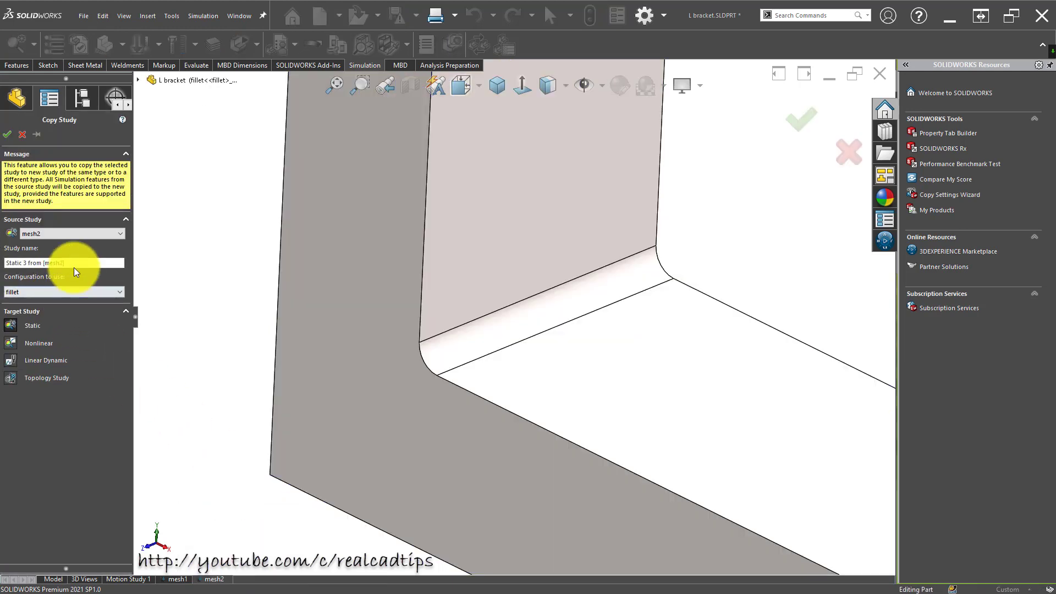
pyautogui.doubleClick(74, 262)
pyautogui.write('me')
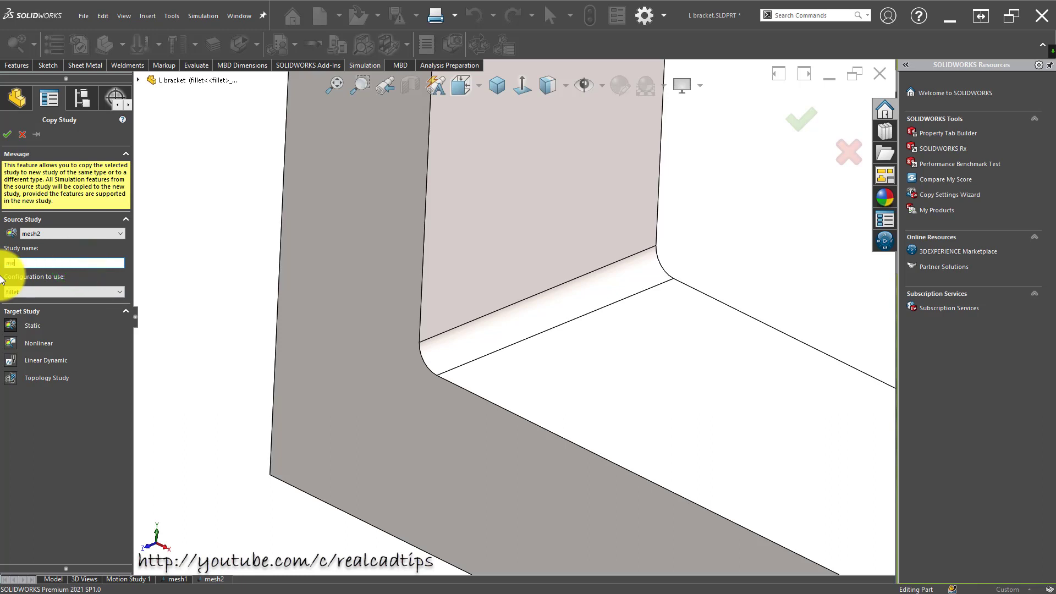
pyautogui.write('sh3')
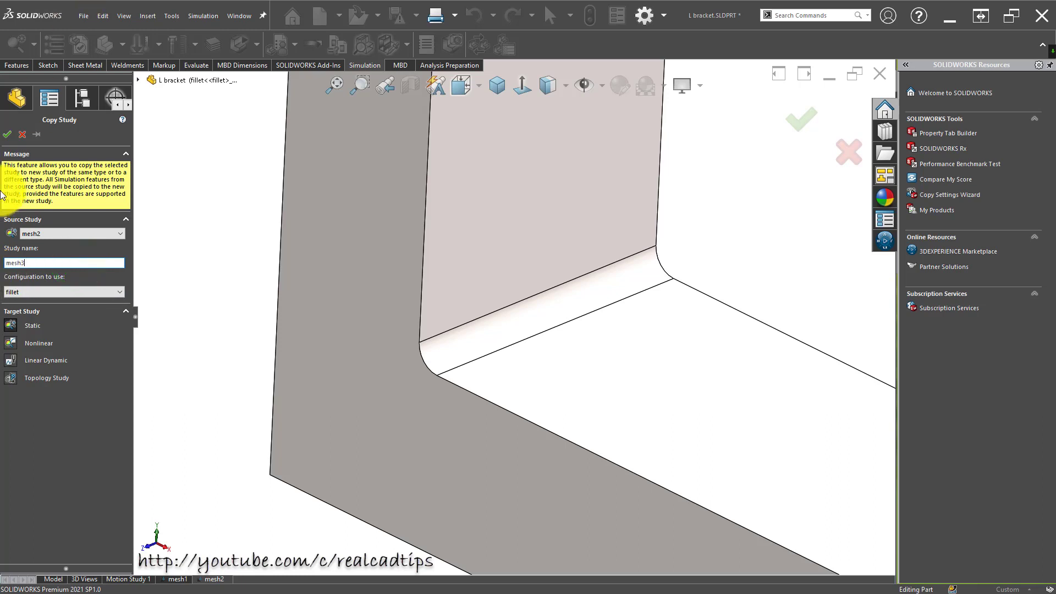
pyautogui.click(7, 134)
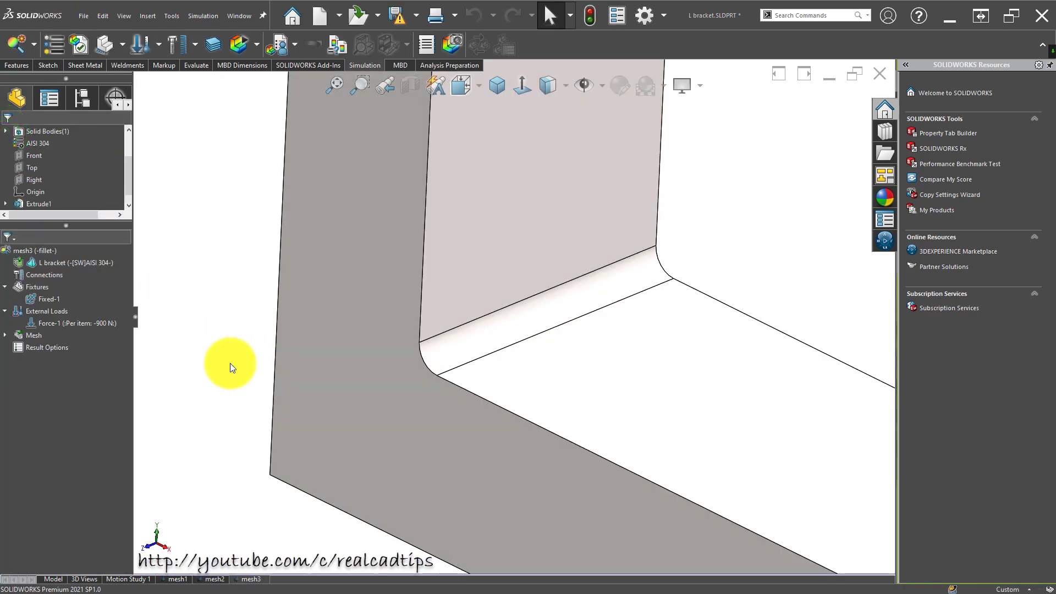
pyautogui.click(230, 363)
pyautogui.click(5, 335)
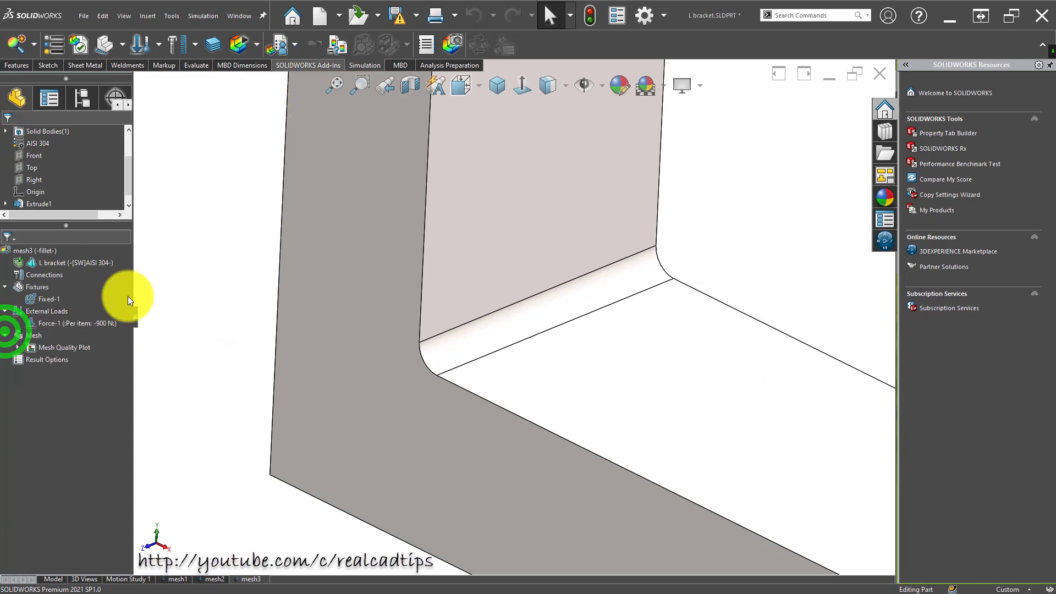
pyautogui.click(24, 343)
pyautogui.rightClick(62, 358)
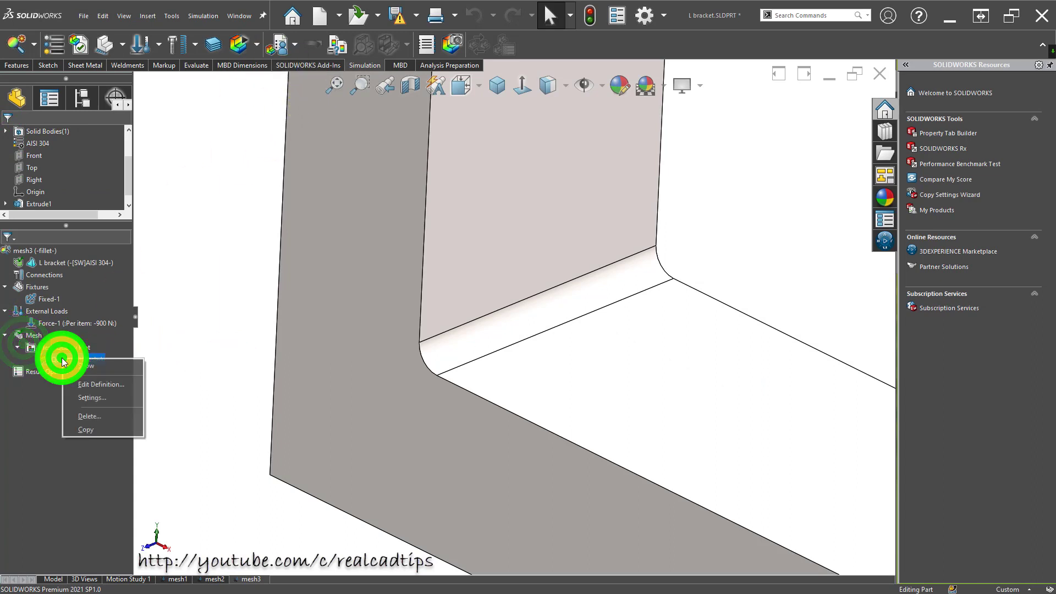
pyautogui.click(118, 385)
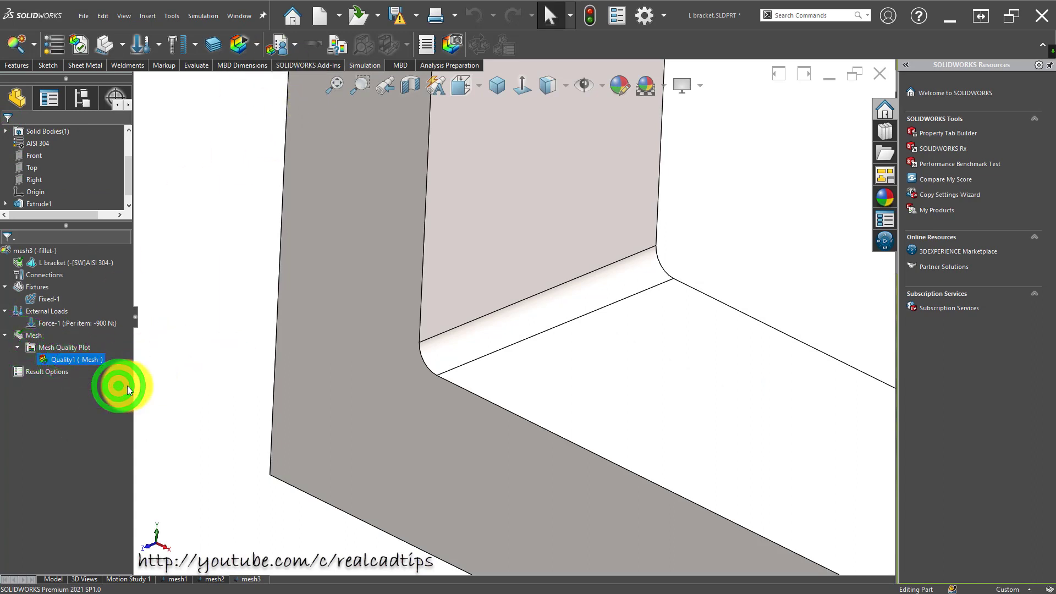
pyautogui.click(22, 135)
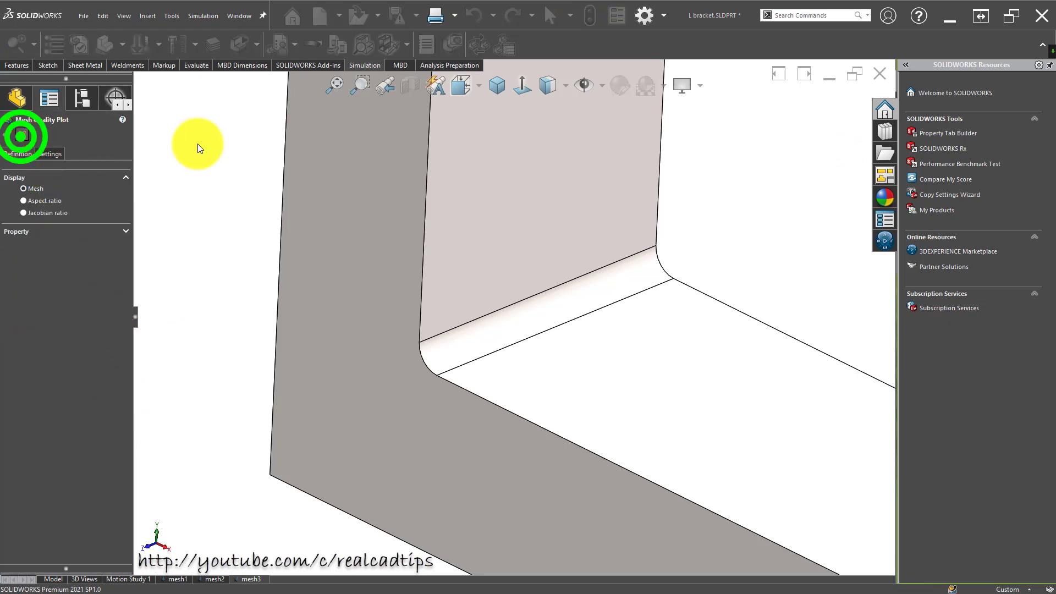
# Remesh the bracket in the mesh3 study with the 5 mm standard mesh and Automatic transition disabled.
pyautogui.click(257, 44)
pyautogui.click(266, 105)
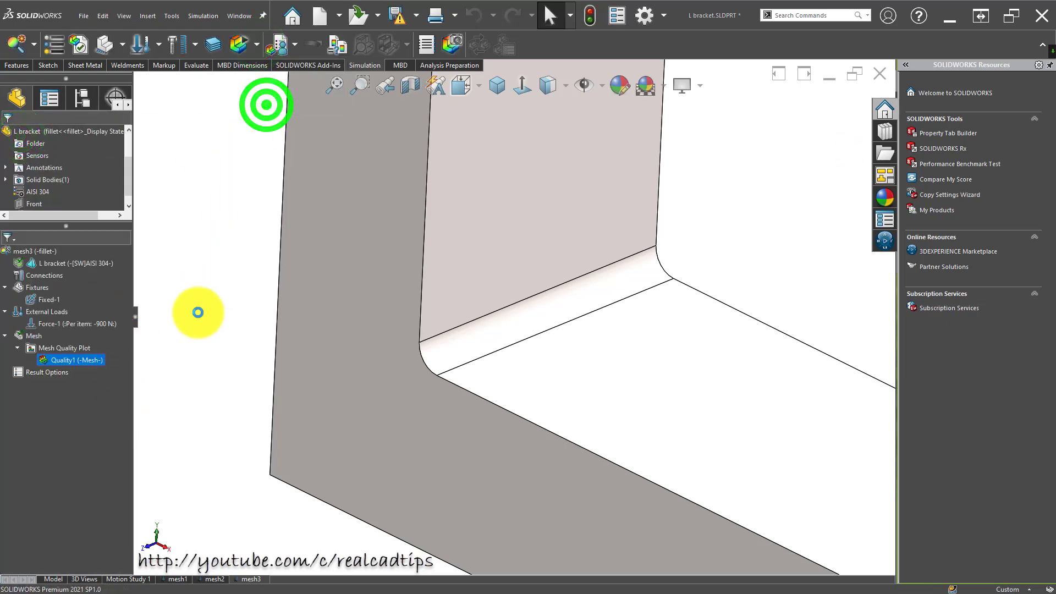
pyautogui.click(75, 255)
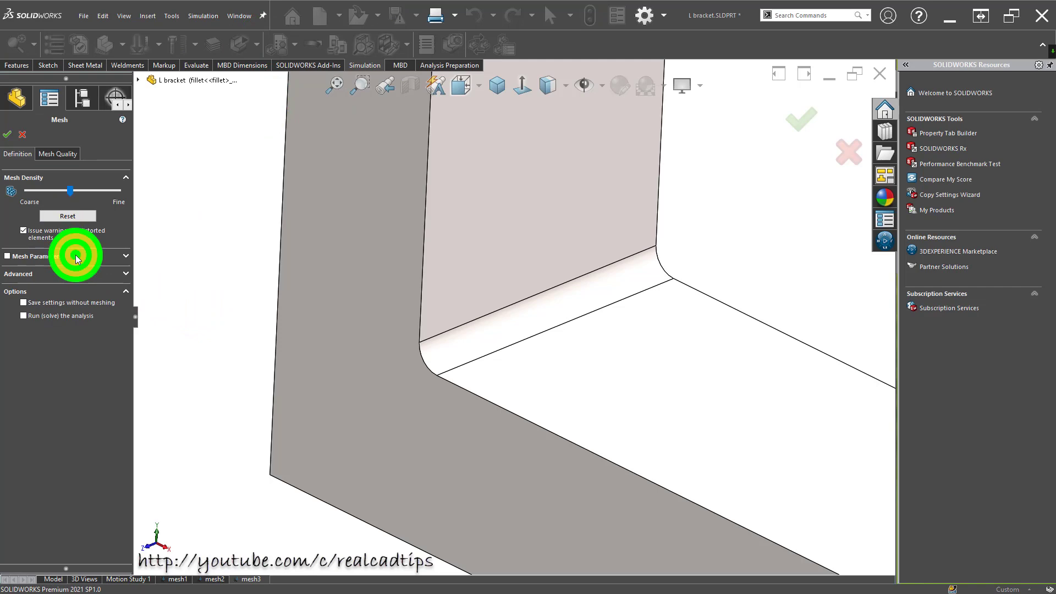
pyautogui.click(41, 364)
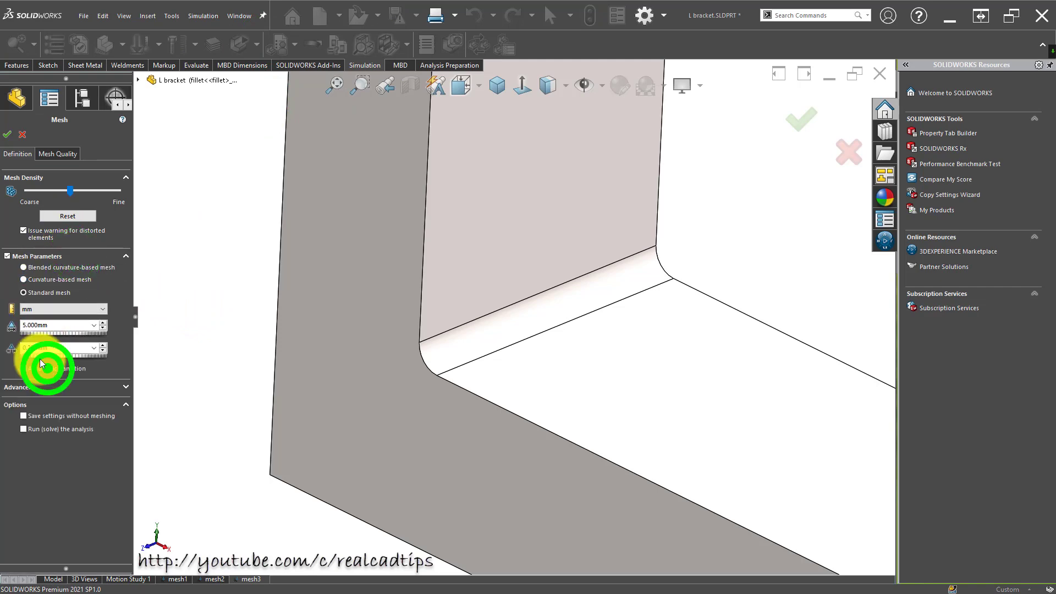
pyautogui.click(7, 134)
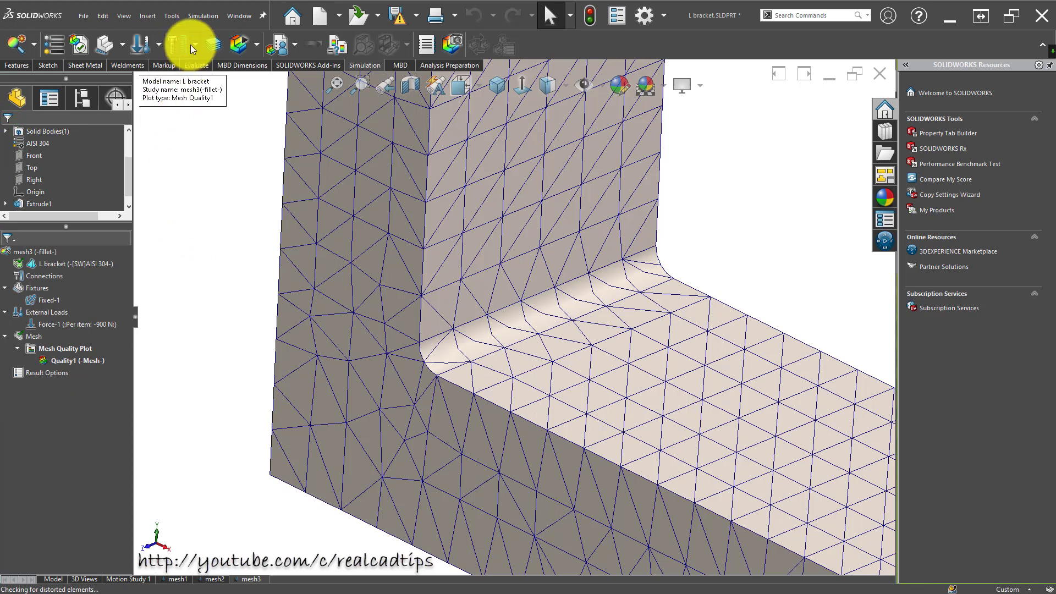
# Apply a mesh control with 0.5 mm element size to the inner corner fillet face and mesh with it, accepting the curvature-based mesh.
pyautogui.rightClick(28, 335)
pyautogui.click(74, 408)
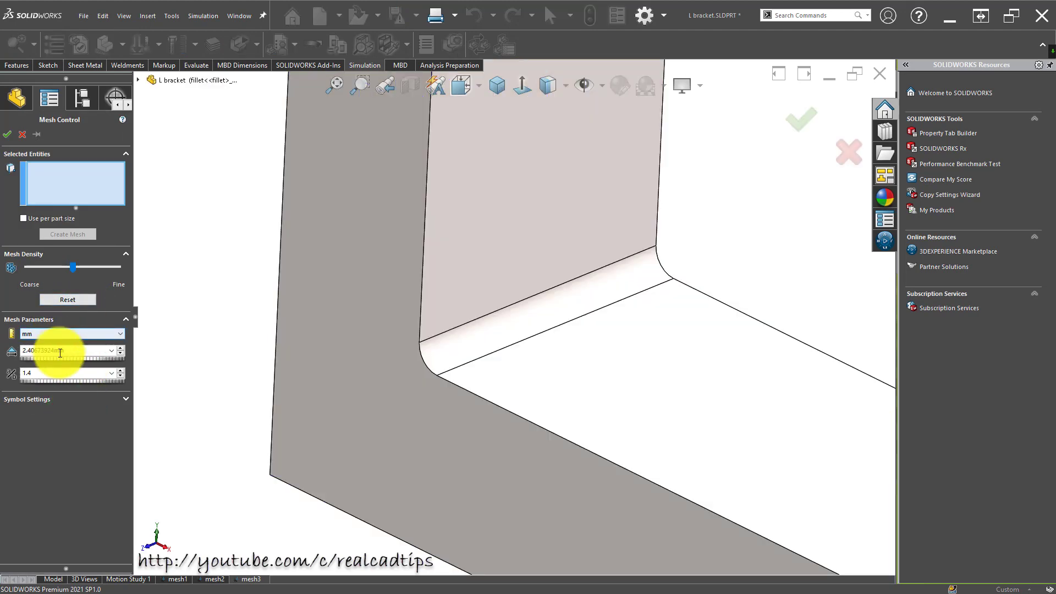
pyautogui.doubleClick(85, 350)
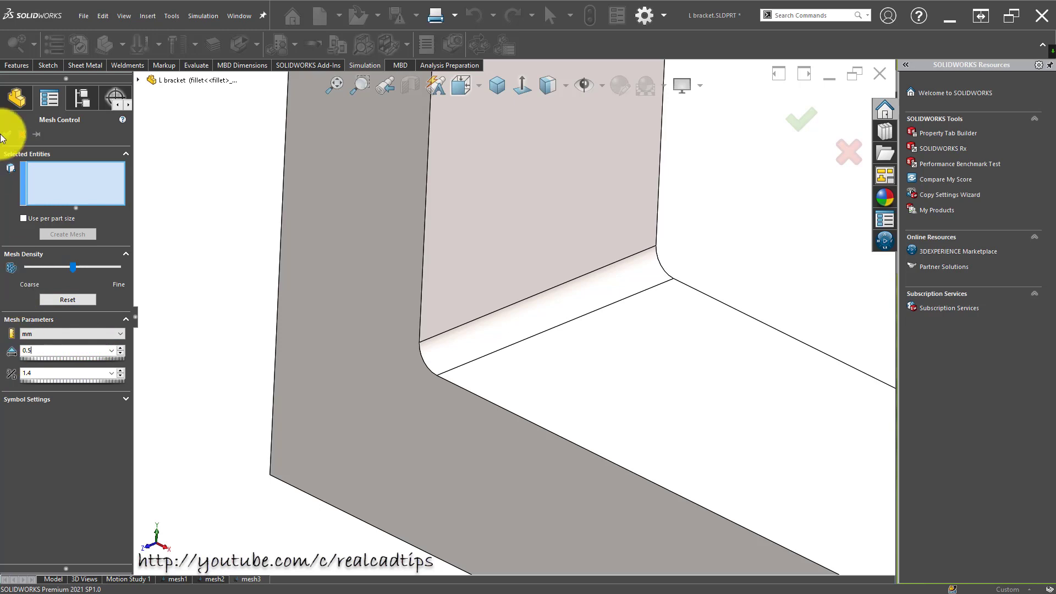
pyautogui.click(512, 334)
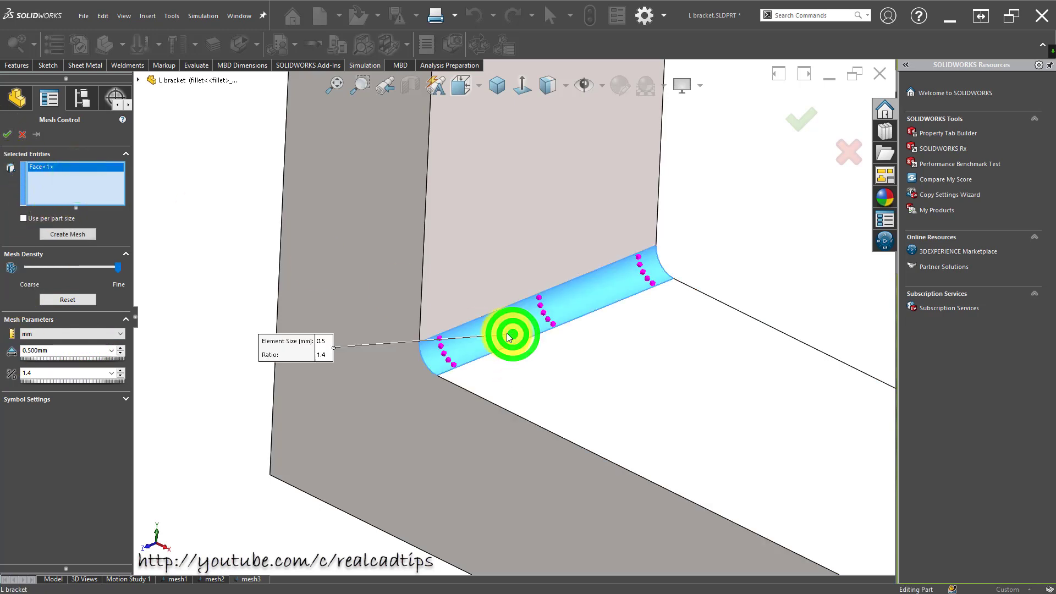
pyautogui.click(67, 235)
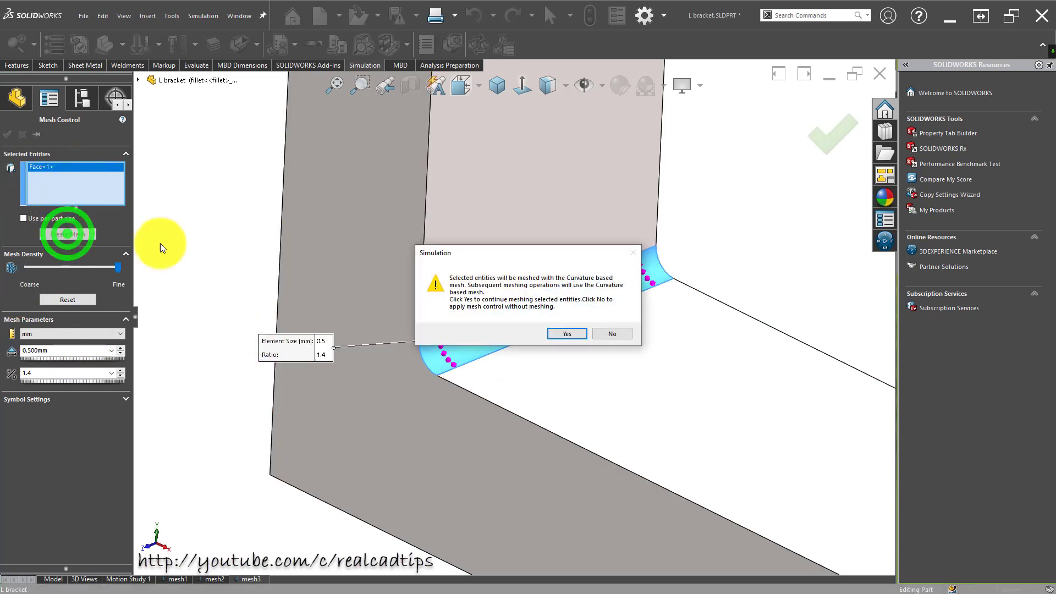
pyautogui.click(575, 335)
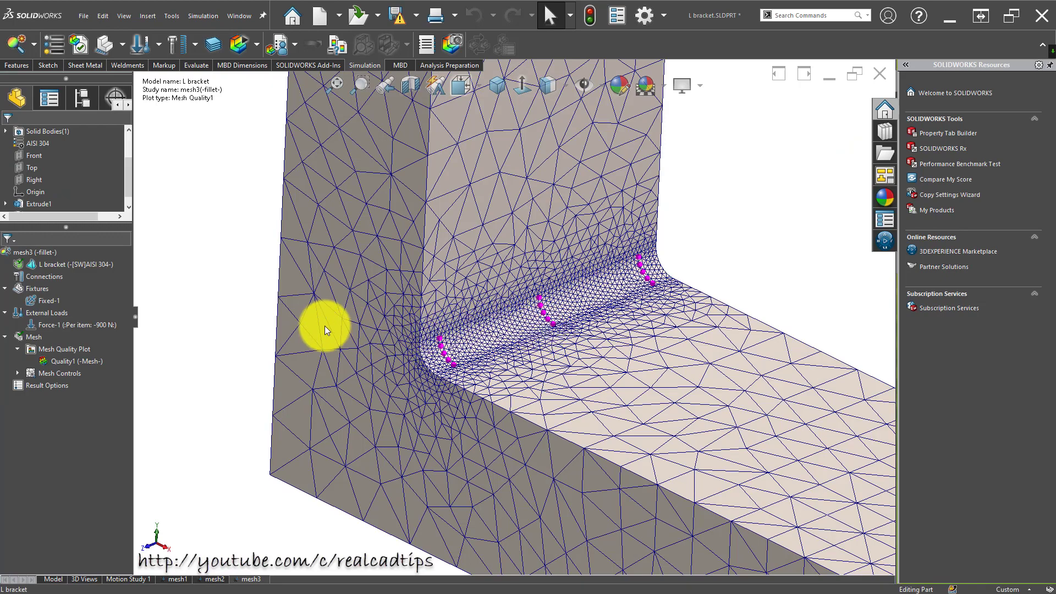
# Examine the mesh3 mesh around the inner corner fillet up close and across the whole bracket in isometric view.
pyautogui.scroll(-10, 481, 329)
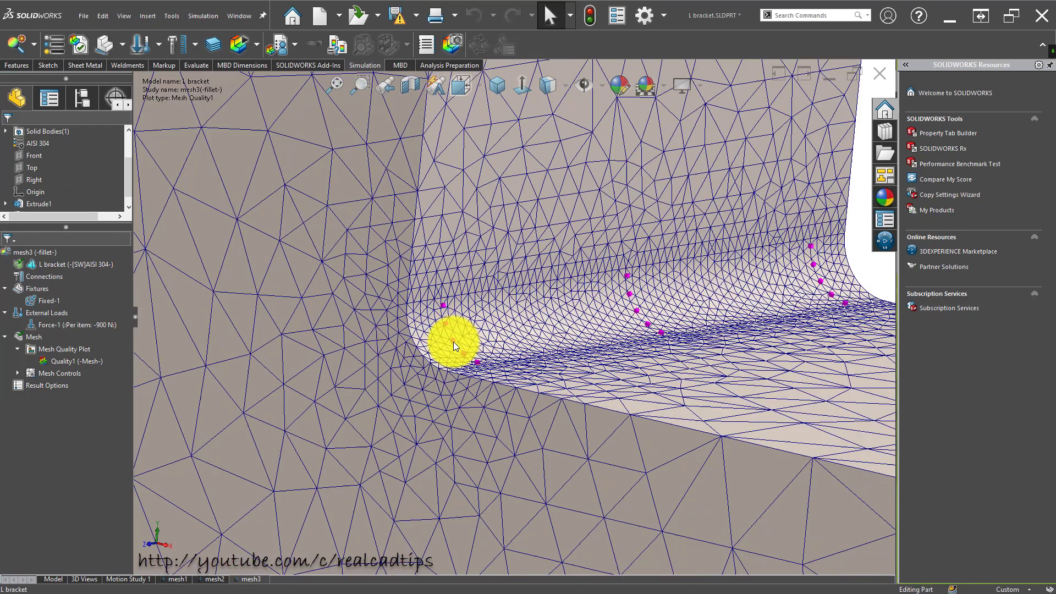
pyautogui.moveTo(478, 323)
pyautogui.mouseDown(button='middle')
pyautogui.moveTo(424, 400)
pyautogui.moveTo(462, 312)
pyautogui.mouseUp(button='middle')
pyautogui.scroll(10, 462, 313)
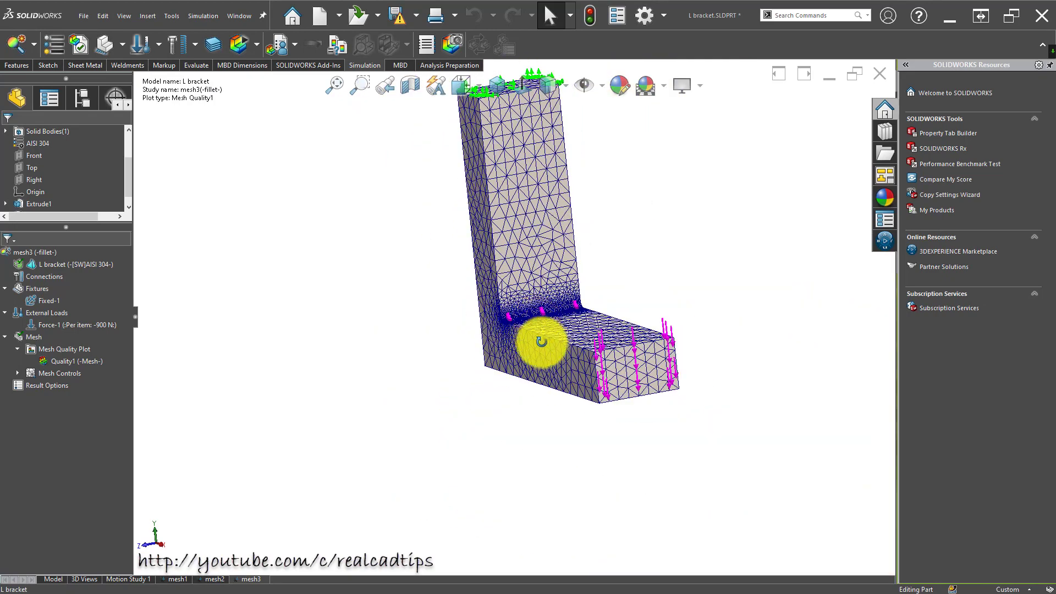
pyautogui.moveTo(542, 342); pyautogui.dragTo(484, 339, button='middle')
pyautogui.scroll(-6, 489, 331)
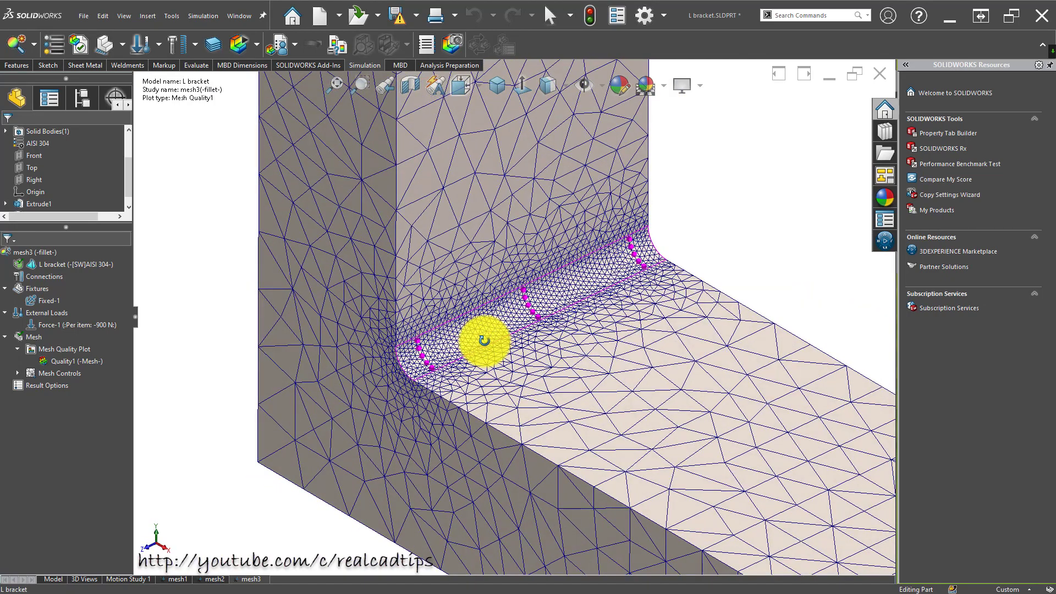
pyautogui.scroll(2, 598, 135)
pyautogui.click(486, 87)
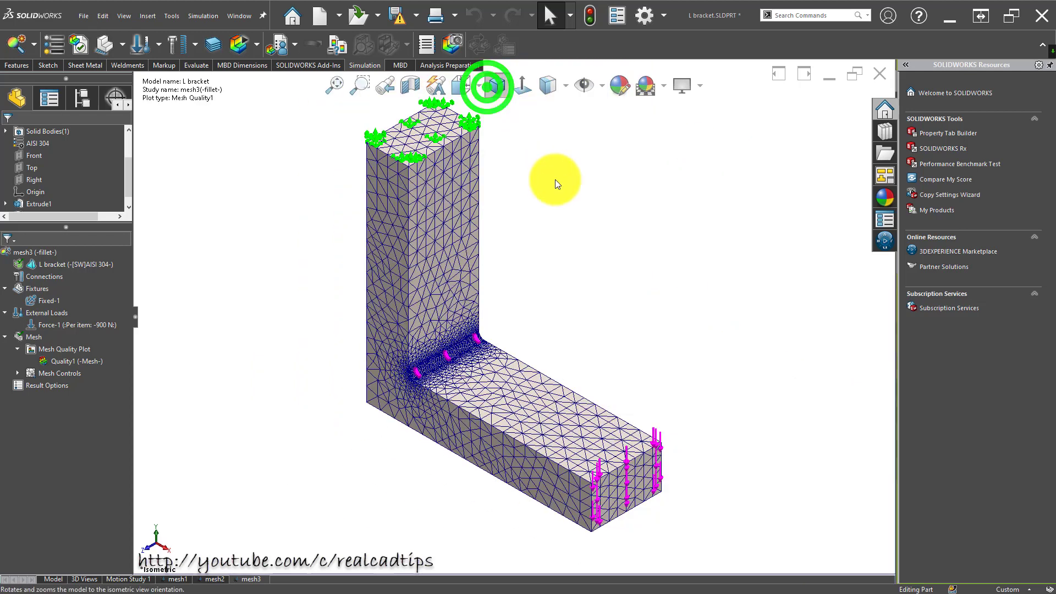
pyautogui.click(570, 183)
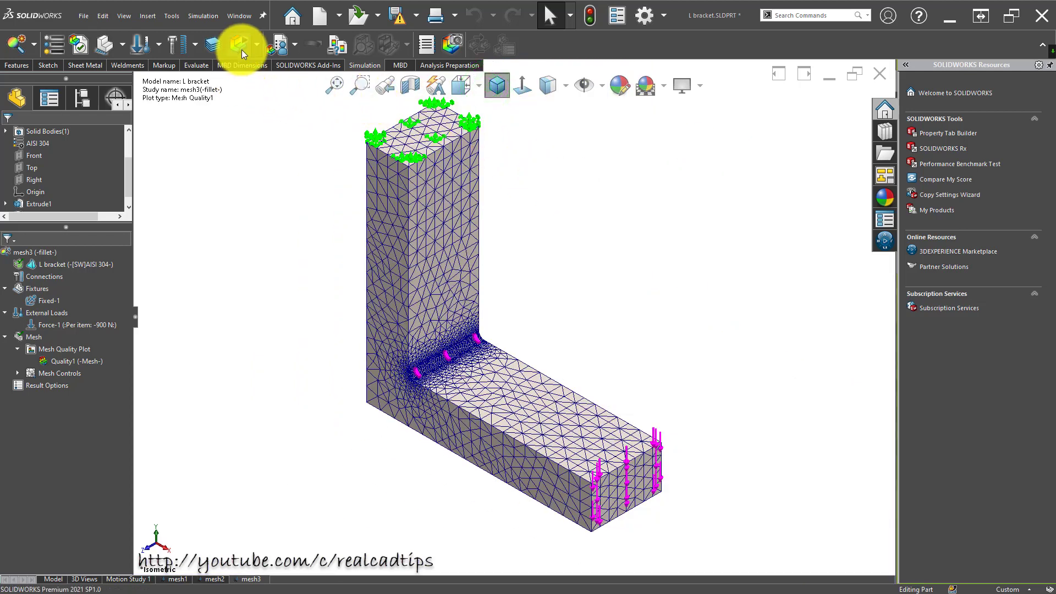
# Run all the simulation studies together and dismiss the run status report.
pyautogui.click(257, 44)
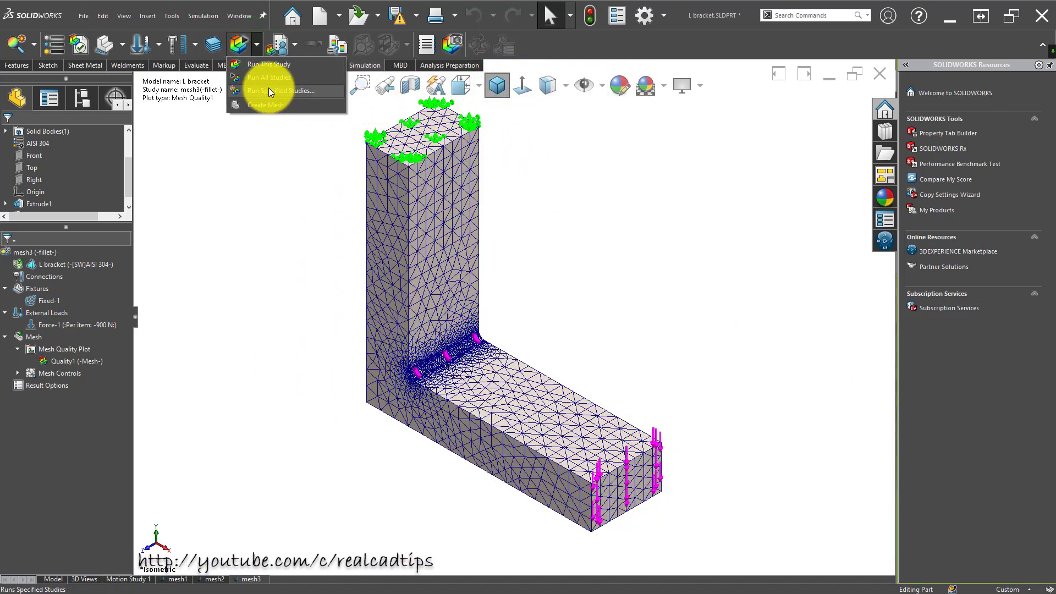
pyautogui.click(279, 77)
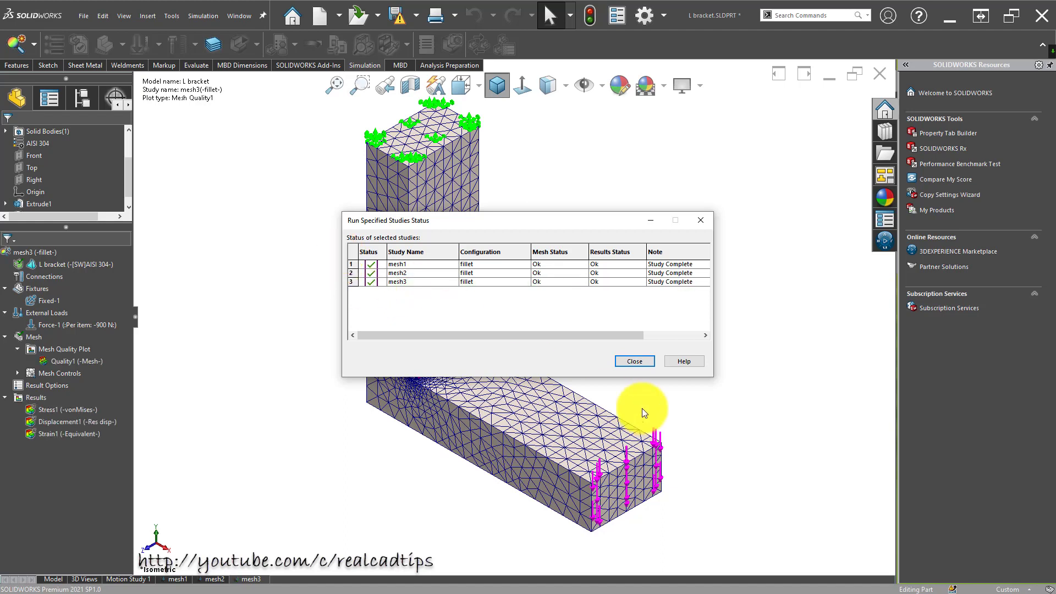
pyautogui.click(640, 362)
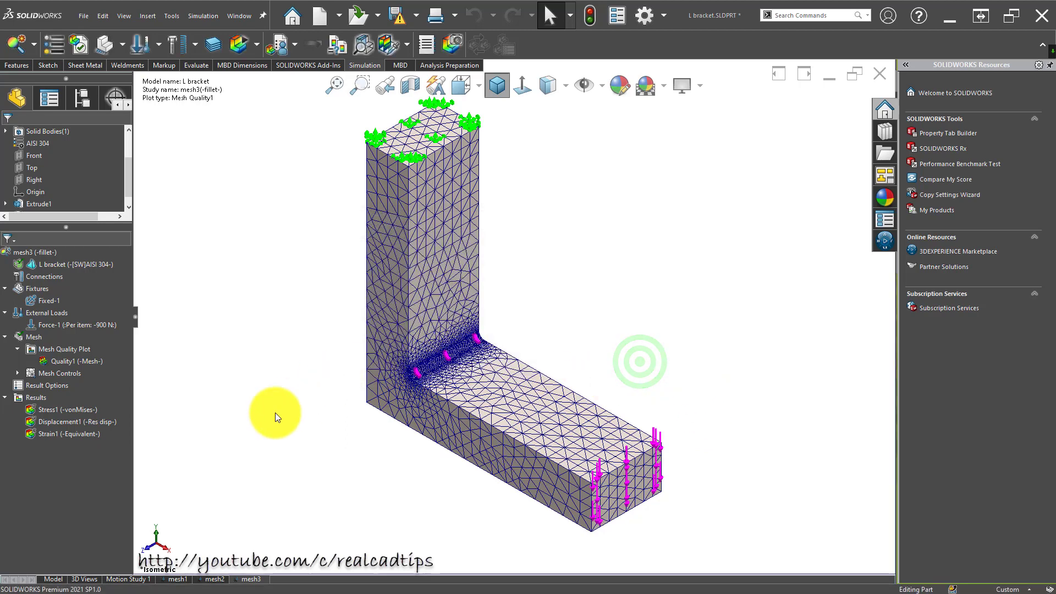
# Show the mesh3 study's von Mises stress plot and examine the stress distribution along the fillet straight on.
pyautogui.doubleClick(61, 409)
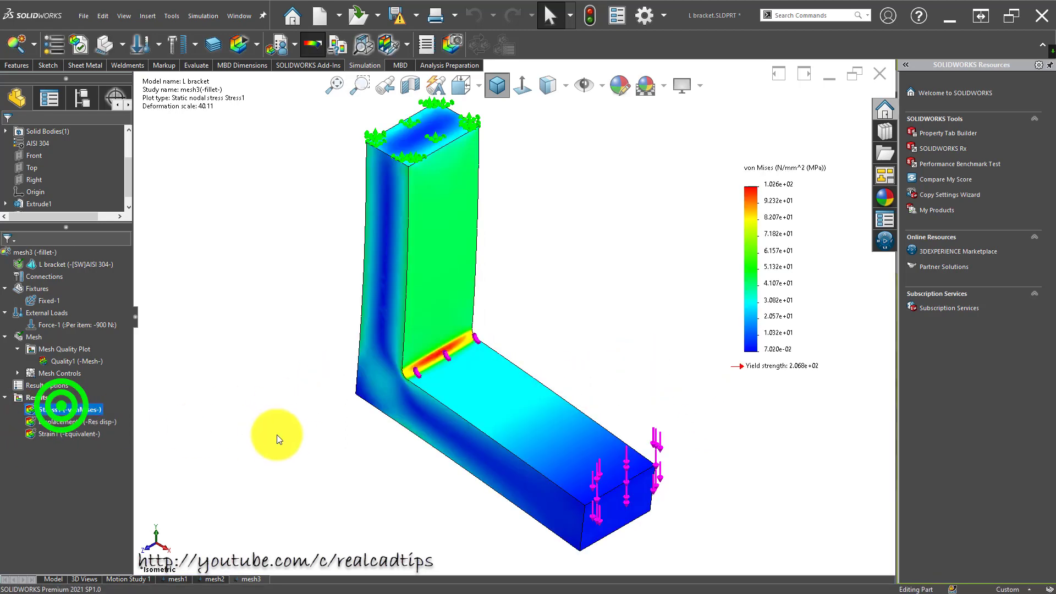
pyautogui.click(312, 422)
pyautogui.scroll(-5, 451, 361)
pyautogui.moveTo(451, 363); pyautogui.dragTo(439, 294, button='middle')
pyautogui.click(524, 88)
pyautogui.scroll(-5, 448, 352)
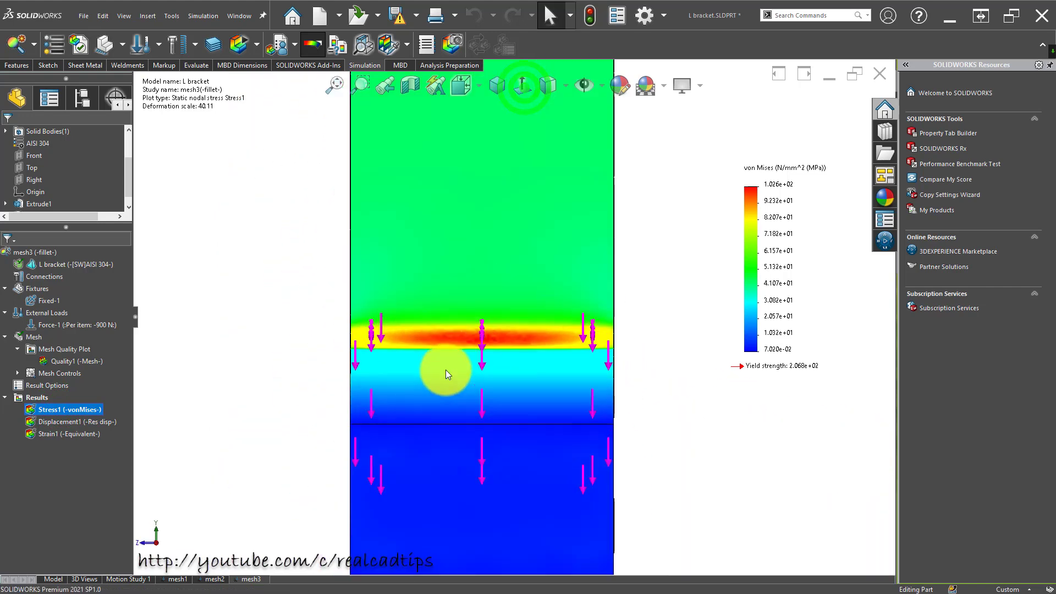
pyautogui.scroll(2, 451, 343)
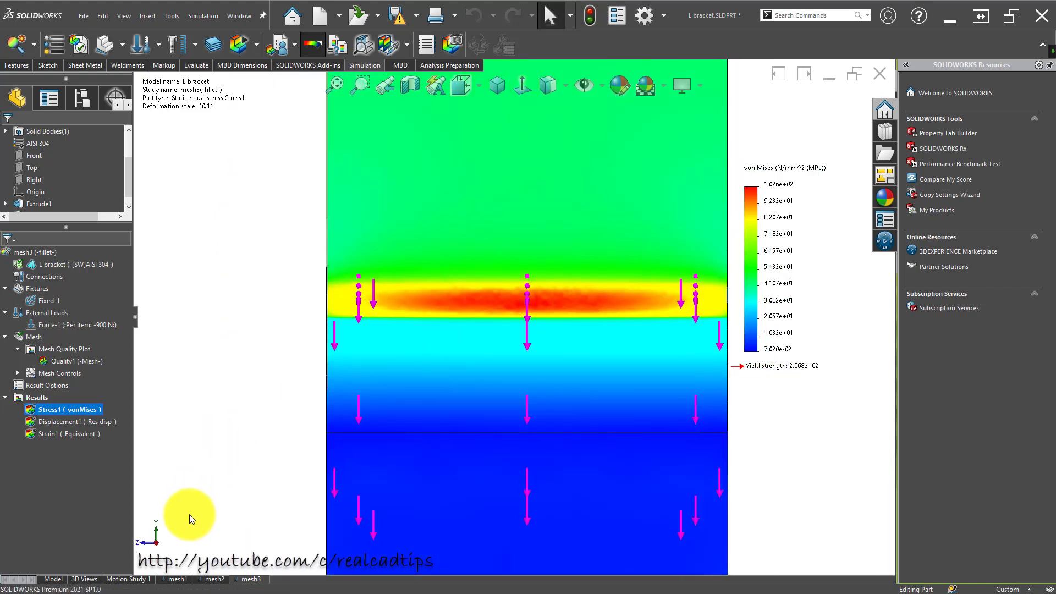
# Show the mesh2 study's von Mises stress plot and examine the stress distribution along the fillet.
pyautogui.click(213, 579)
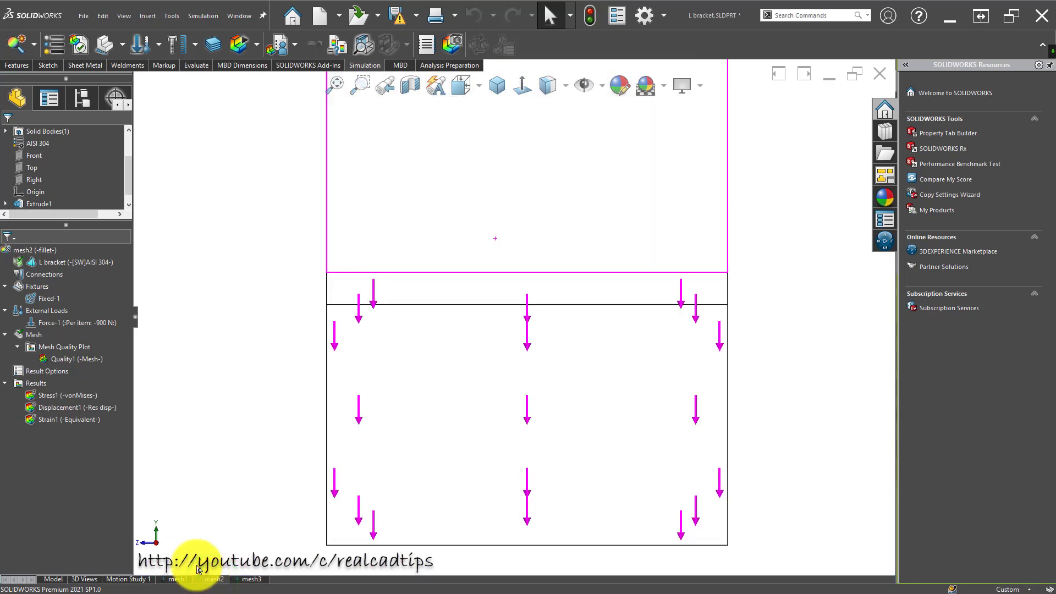
pyautogui.rightClick(78, 397)
pyautogui.click(97, 406)
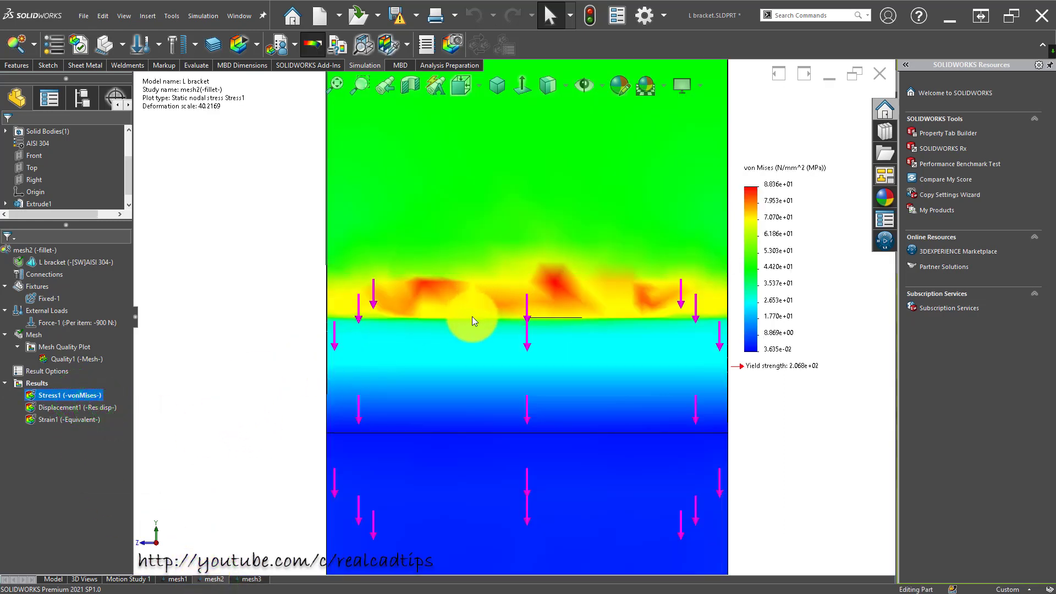
pyautogui.moveTo(472, 306); pyautogui.dragTo(503, 318, button='middle')
pyautogui.scroll(5, 503, 318)
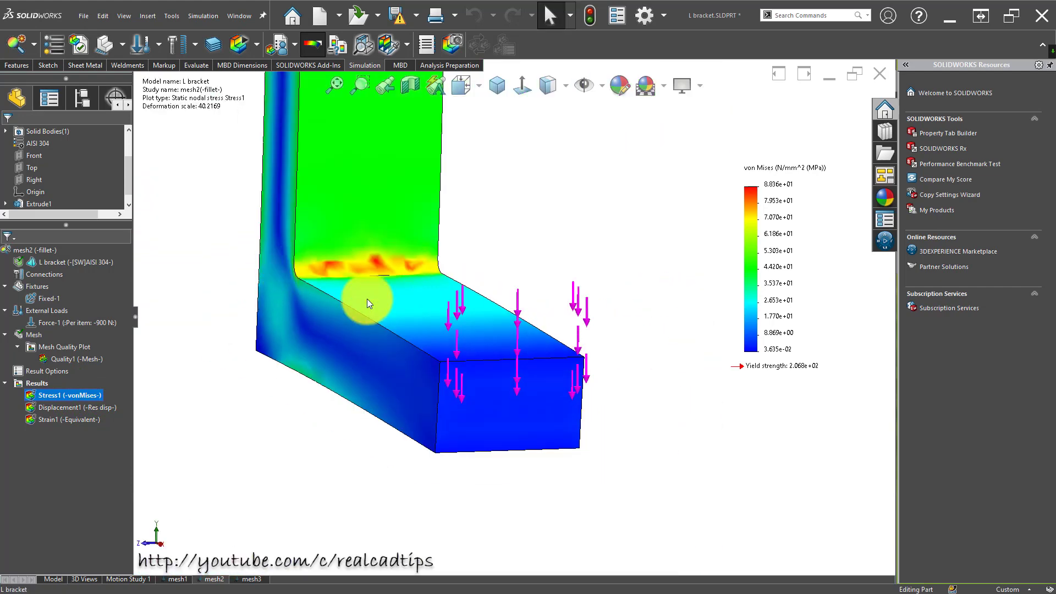
pyautogui.scroll(-5, 367, 299)
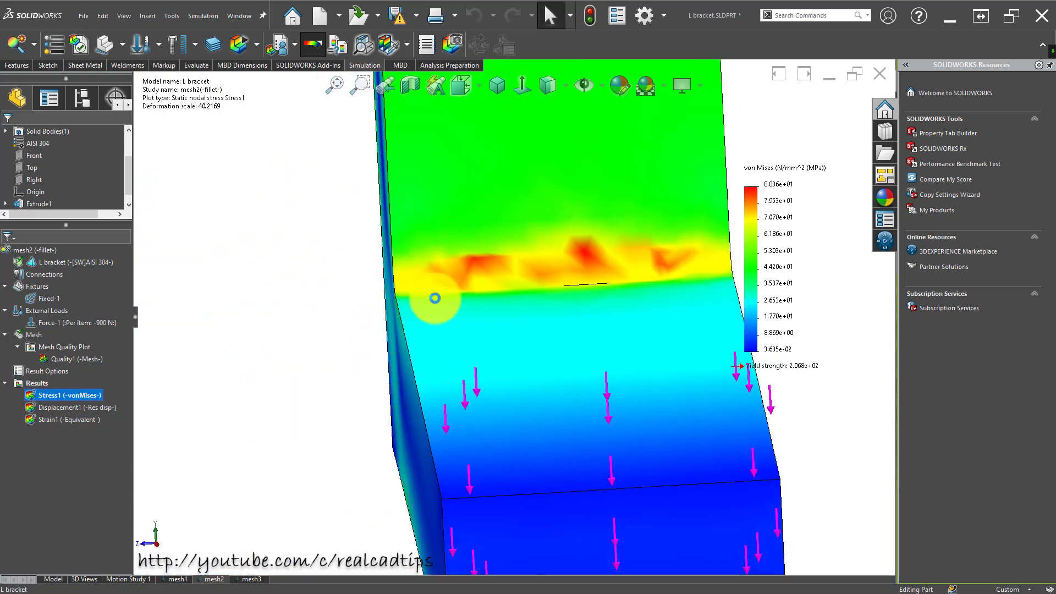
# Show the mesh1 study's von Mises stress plot and examine the stress distribution along the fillet straight on.
pyautogui.click(172, 579)
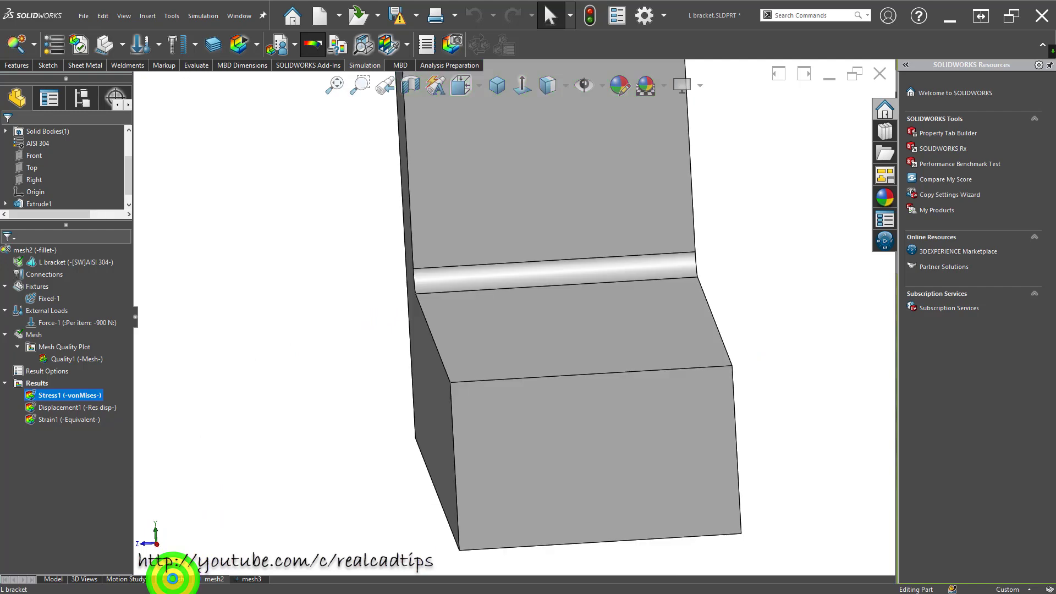
pyautogui.rightClick(66, 384)
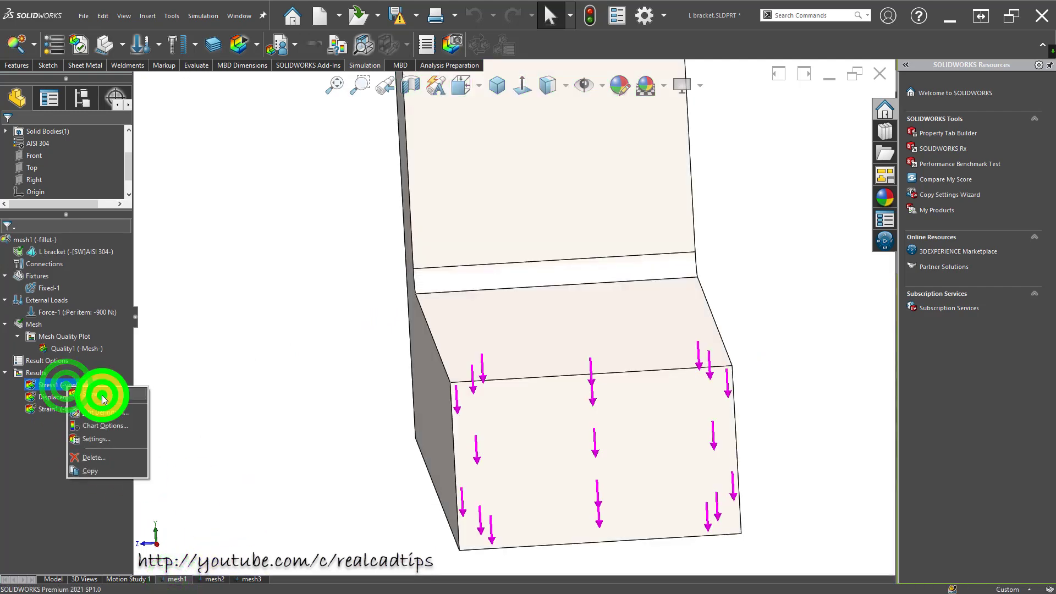
pyautogui.click(104, 396)
pyautogui.click(318, 355)
pyautogui.click(524, 84)
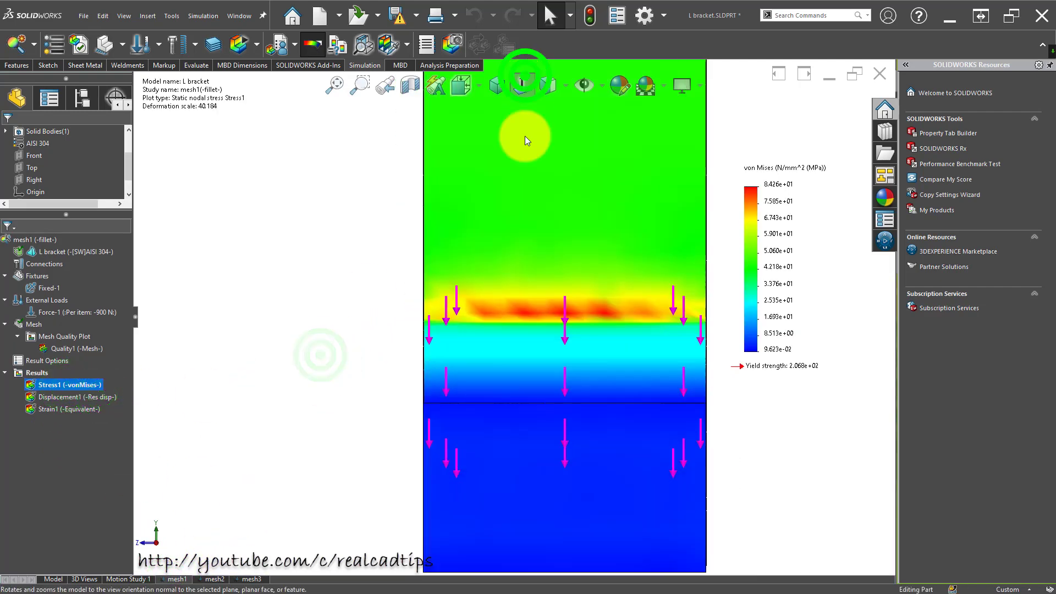
pyautogui.scroll(2, 589, 312)
pyautogui.scroll(-4, 527, 338)
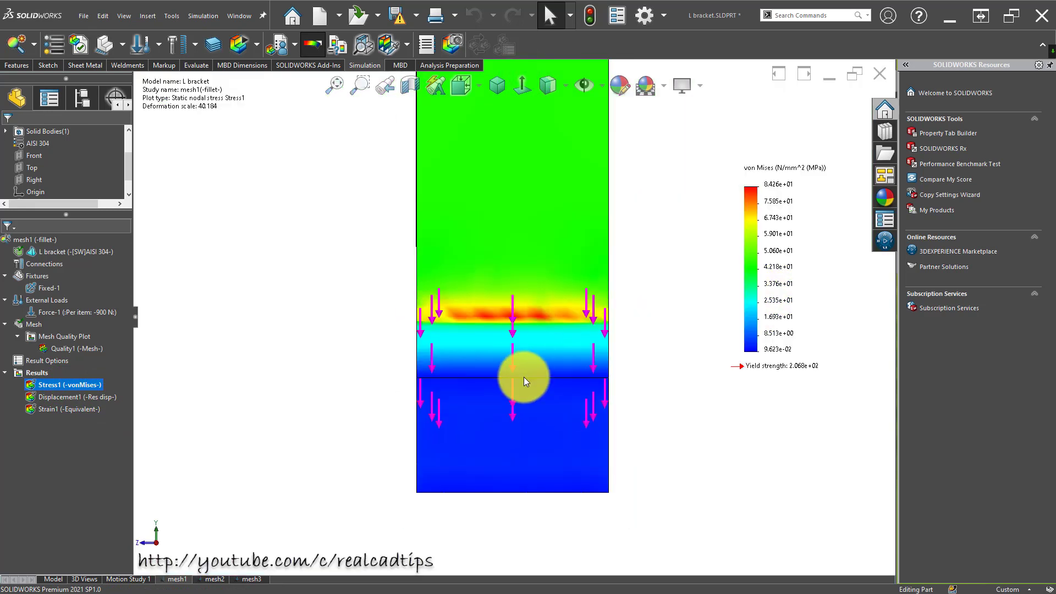
pyautogui.scroll(2, 523, 378)
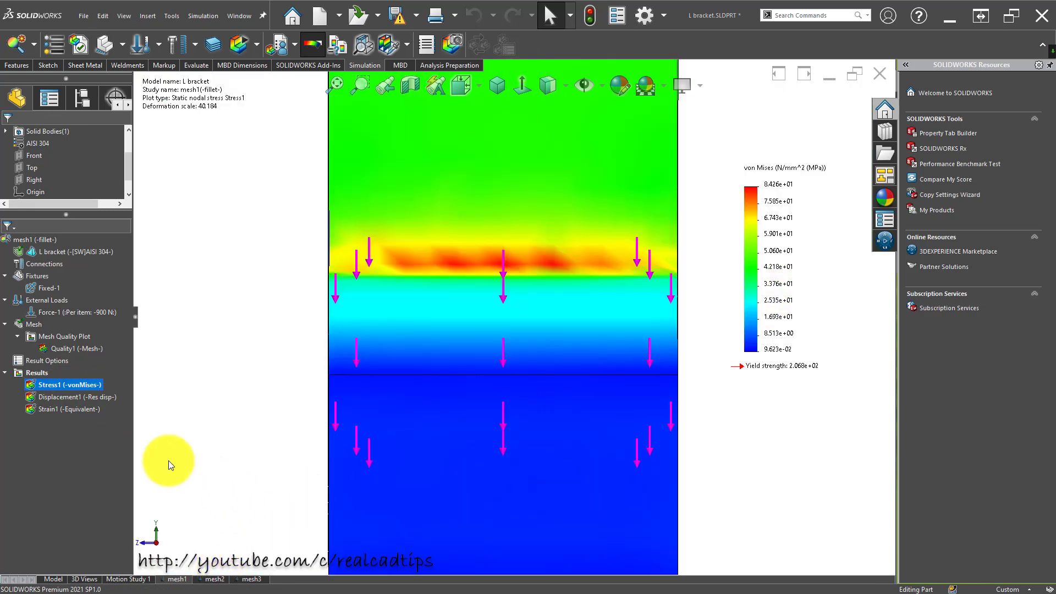
# Compare the von Mises stress plots of all studies in this configuration side by side, excluding mesh1's displacement plot.
pyautogui.rightClick(38, 385)
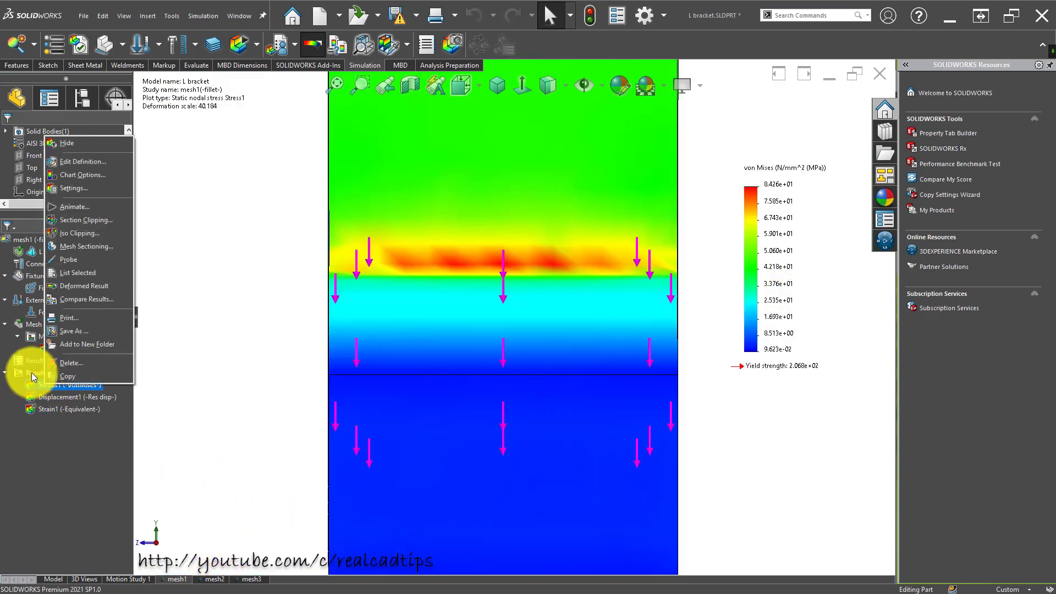
pyautogui.click(33, 374)
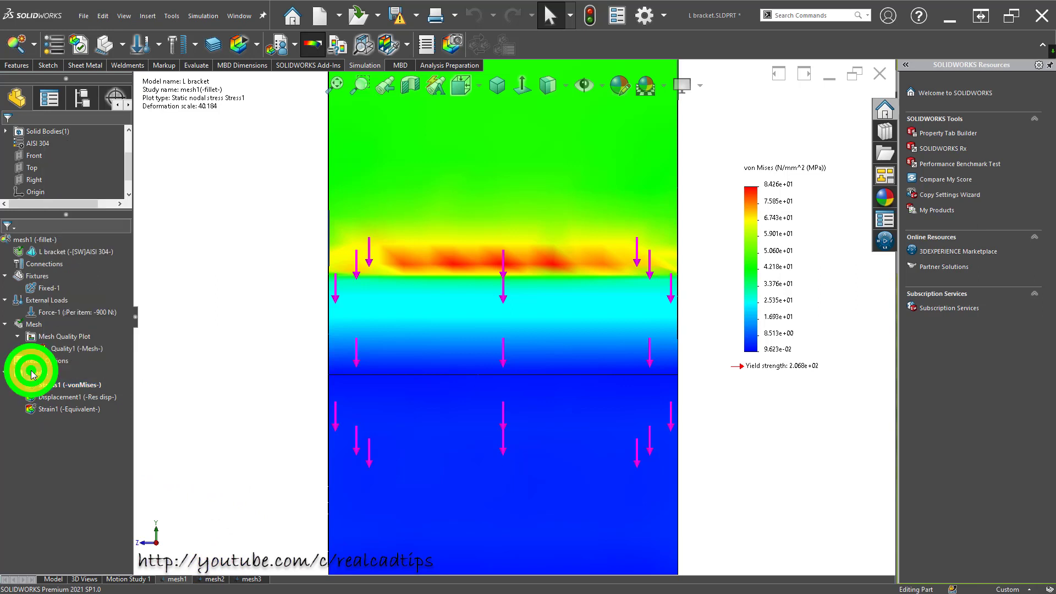
pyautogui.rightClick(34, 372)
pyautogui.click(91, 260)
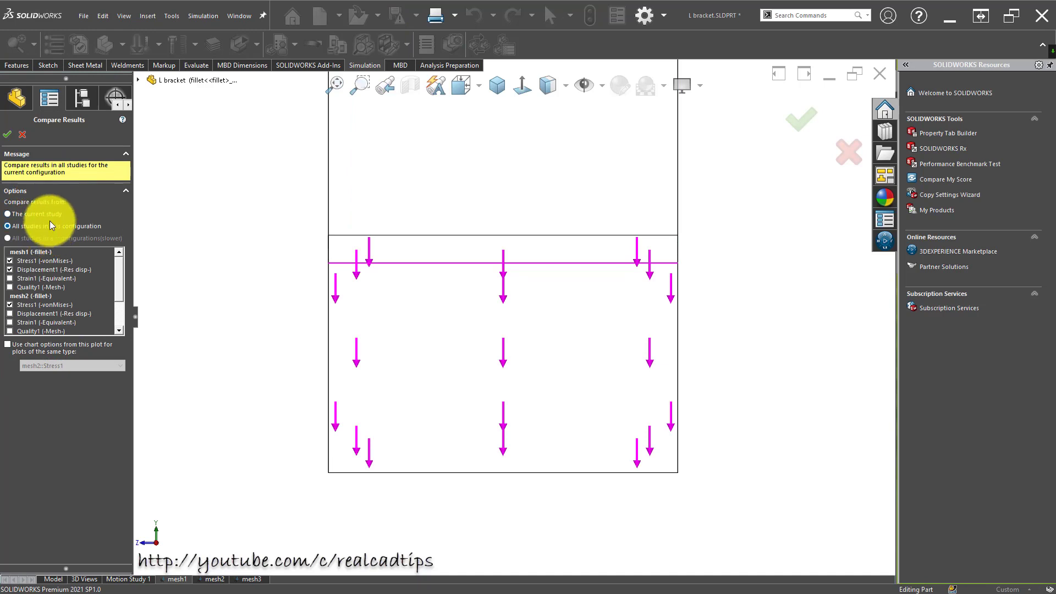
pyautogui.click(15, 270)
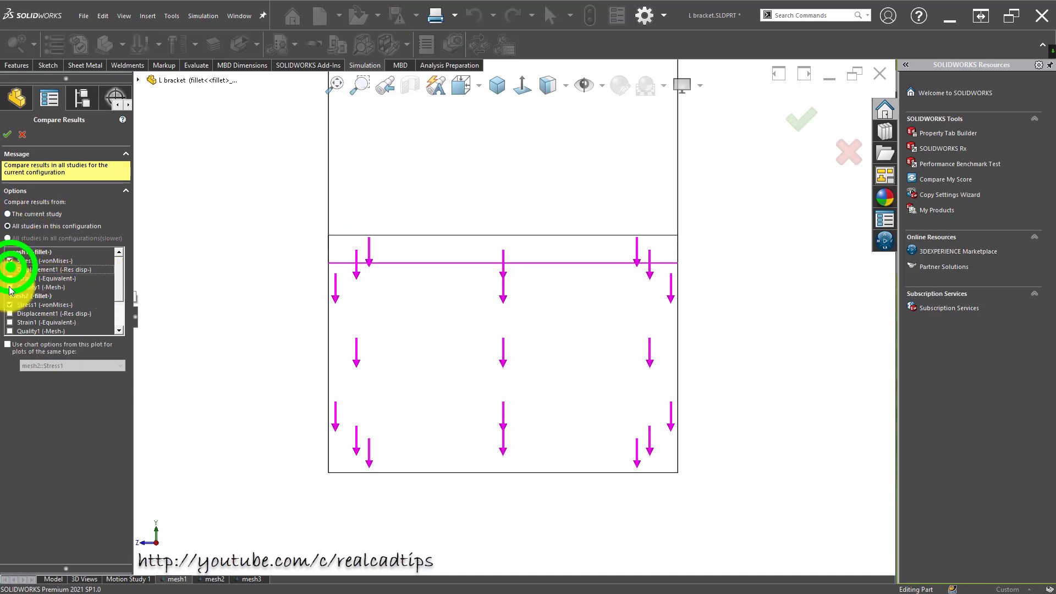
pyautogui.moveTo(121, 264); pyautogui.dragTo(114, 244)
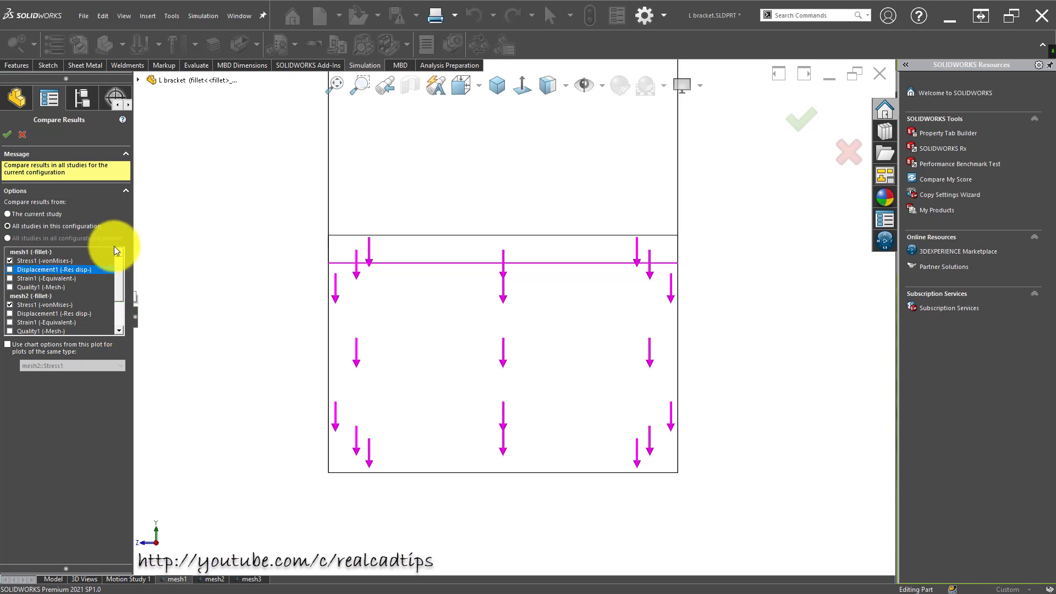
pyautogui.click(7, 134)
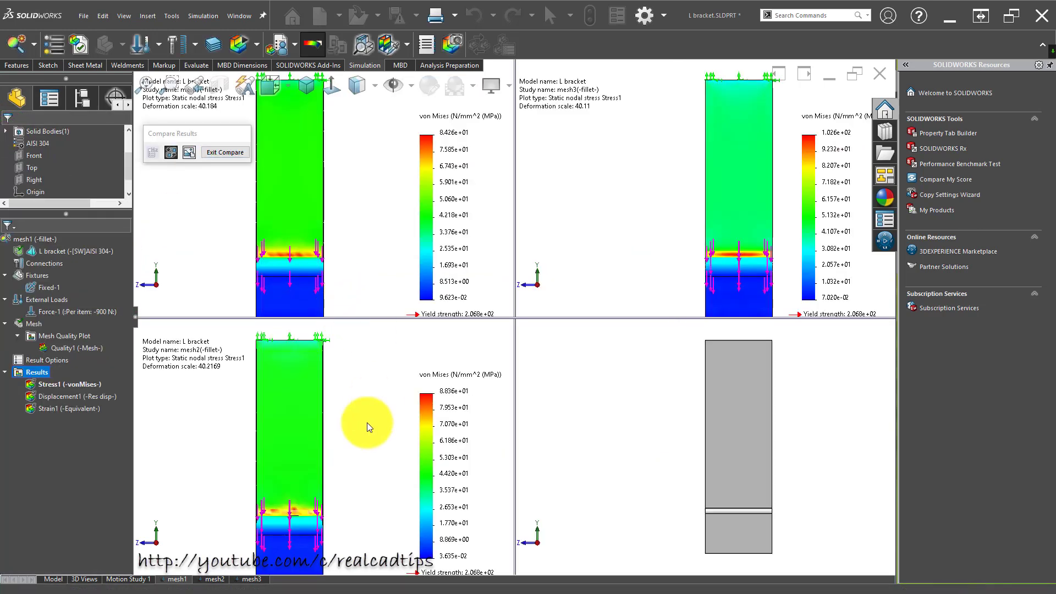
# Examine the fillet stress distribution and legends across the three compared von Mises plots up close, and exit the comparison.
pyautogui.scroll(-5, 303, 265)
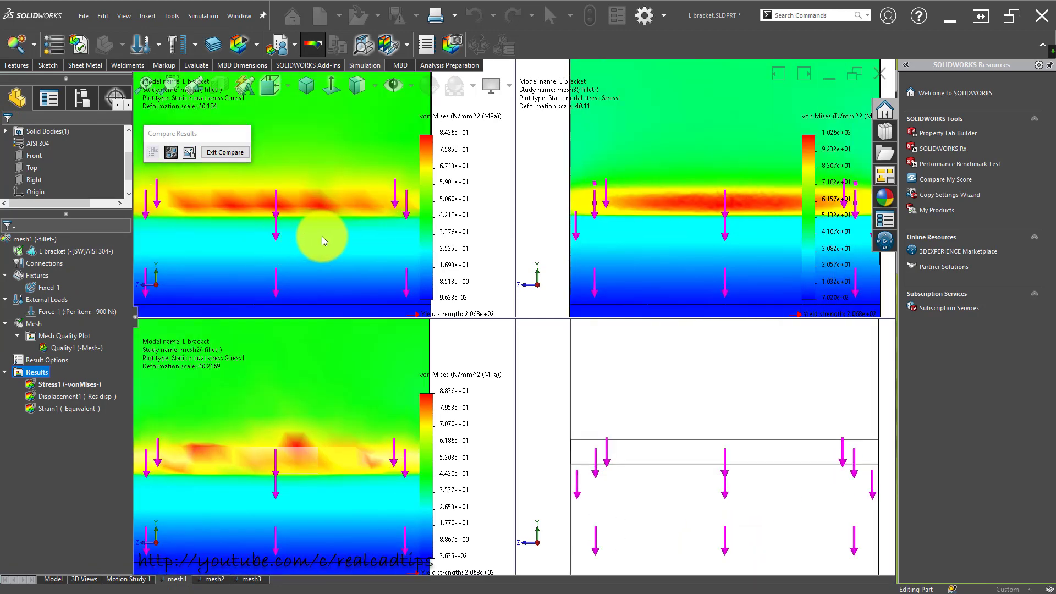
pyautogui.scroll(3, 322, 237)
pyautogui.scroll(-3, 321, 237)
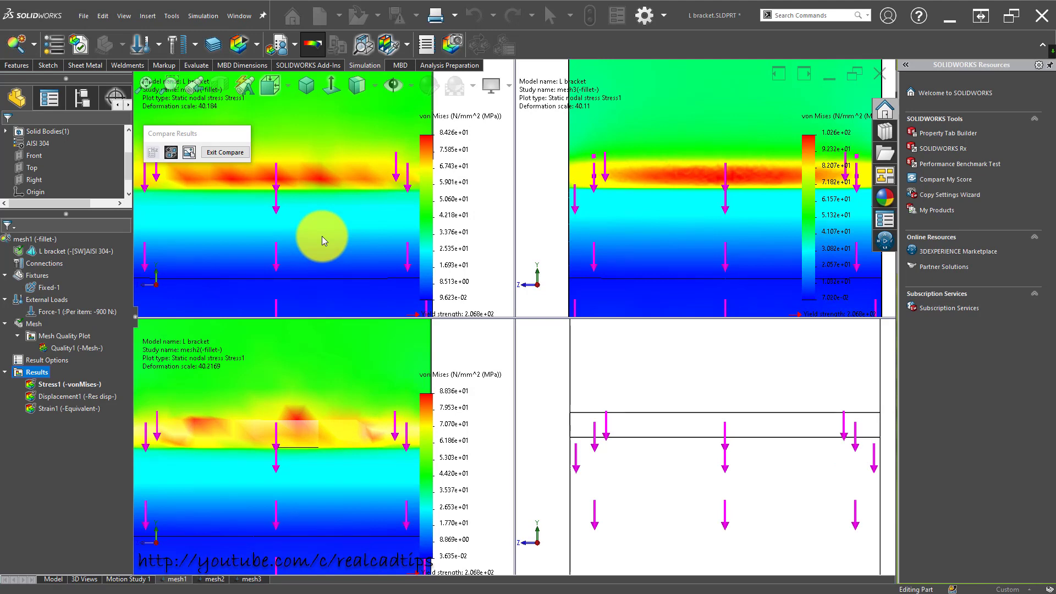
pyautogui.moveTo(220, 137); pyautogui.dragTo(97, 141)
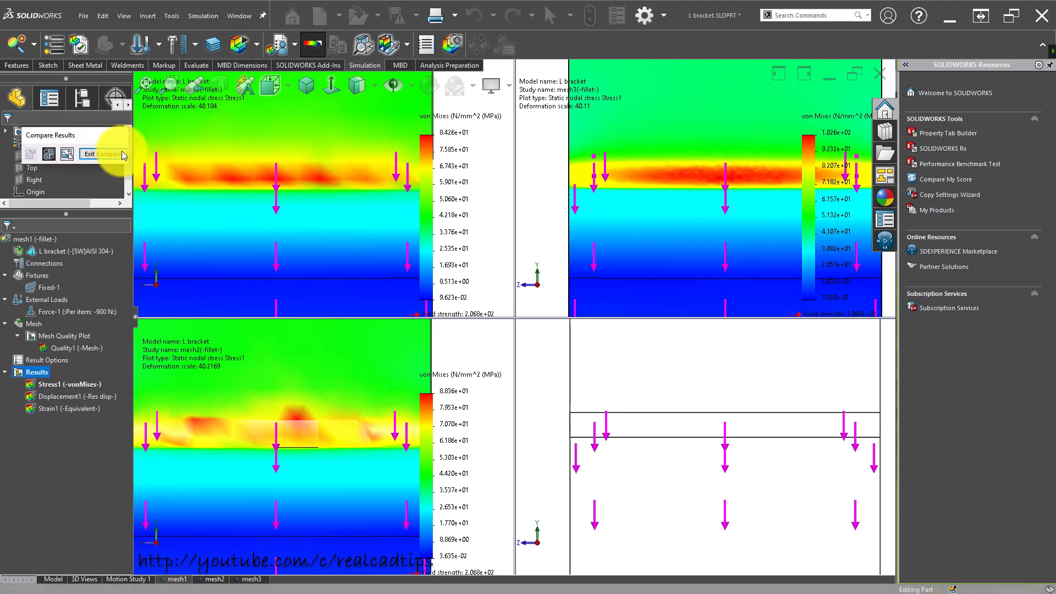
pyautogui.scroll(2, 393, 215)
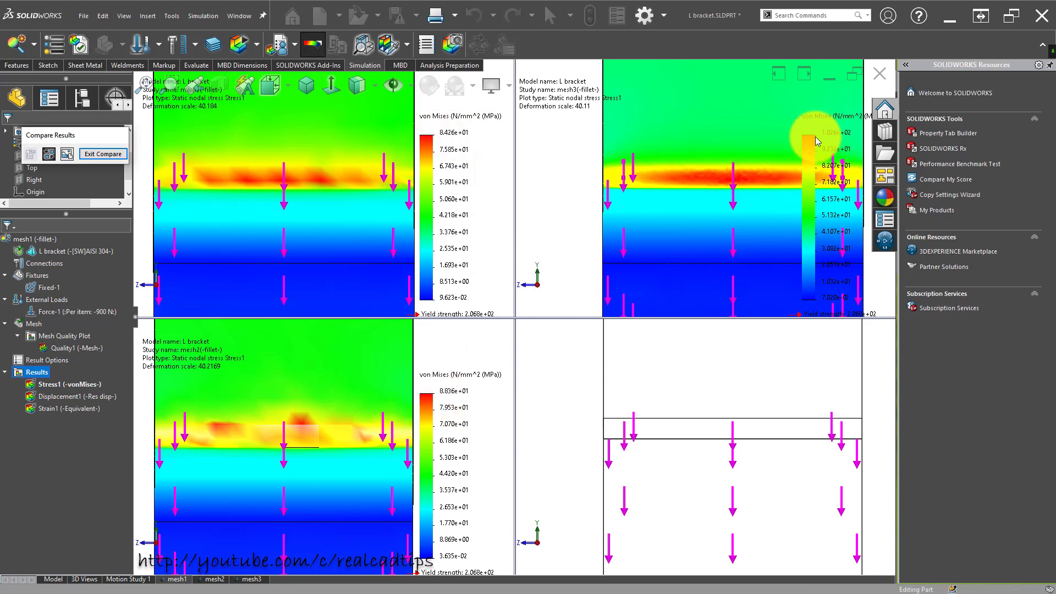
pyautogui.scroll(1, 358, 238)
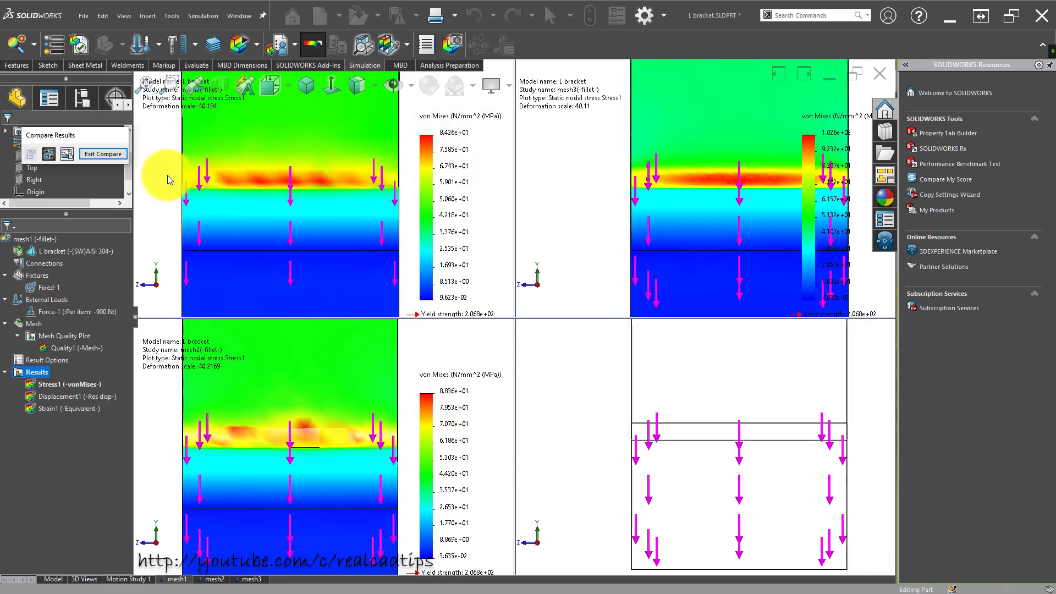
pyautogui.scroll(2, 310, 268)
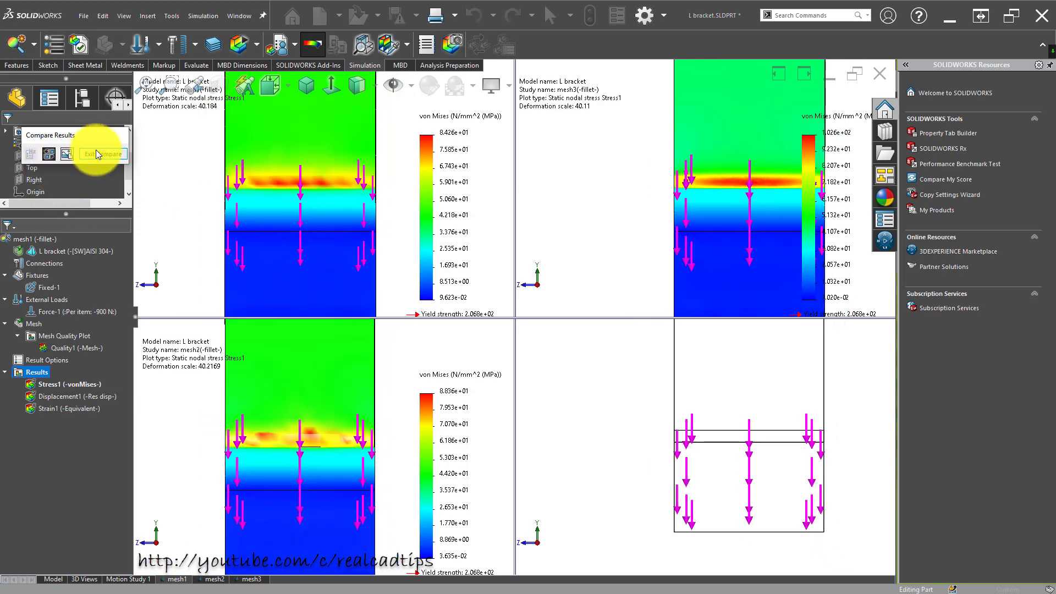
pyautogui.click(98, 154)
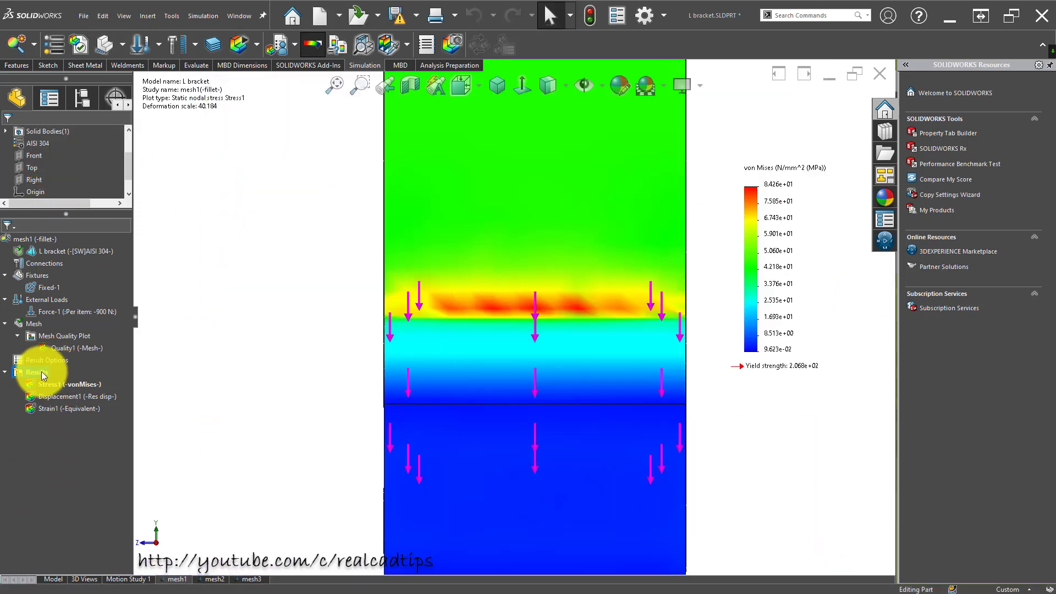
# Compare the resultant displacement plots of mesh1, mesh2 and mesh3 side by side instead of their stress plots.
pyautogui.rightClick(38, 372)
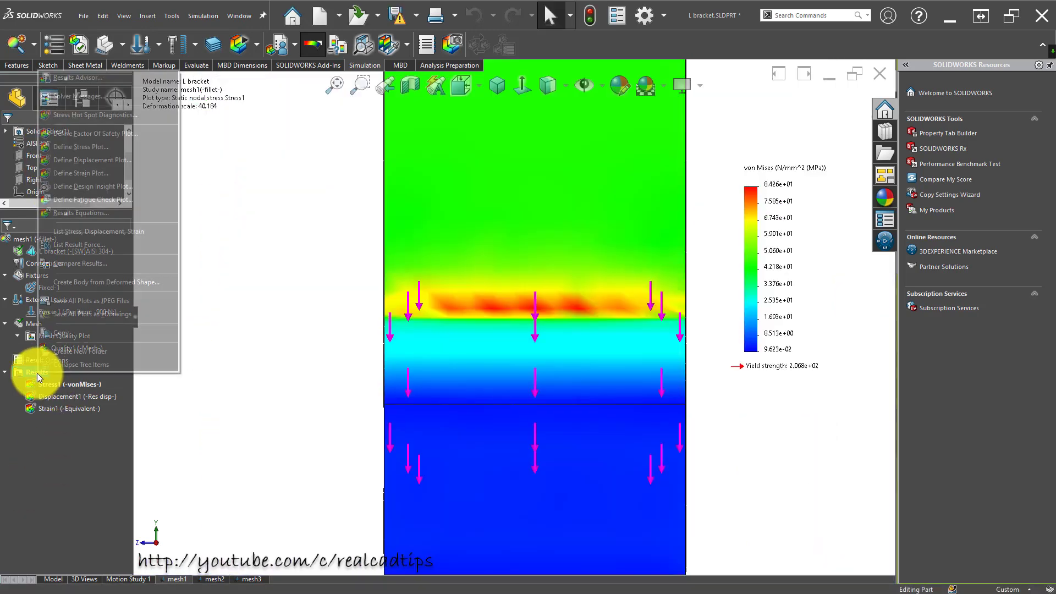
pyautogui.click(103, 262)
pyautogui.click(8, 194)
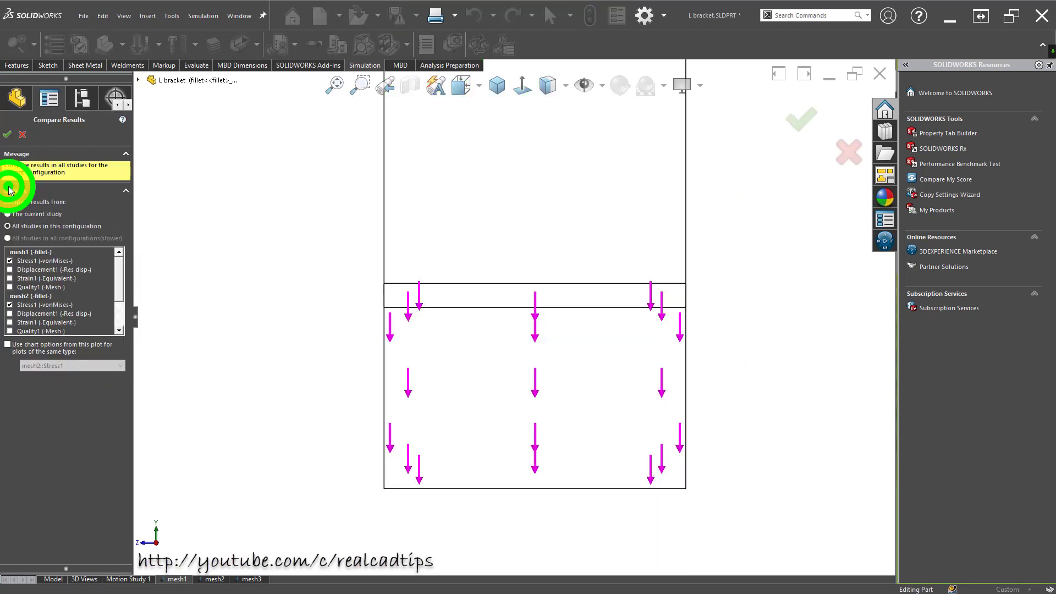
pyautogui.click(11, 268)
pyautogui.click(11, 302)
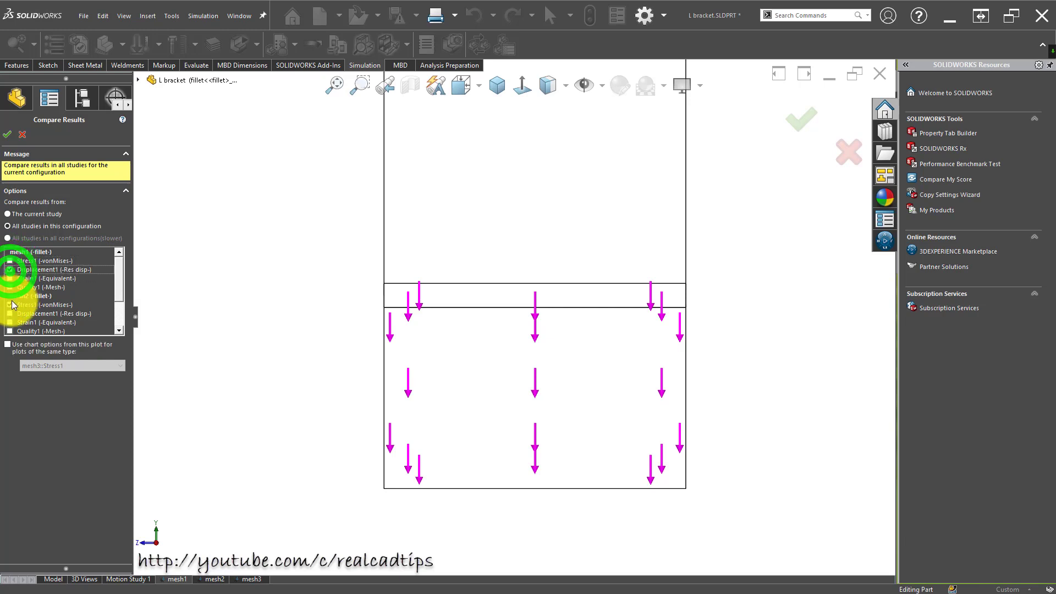
pyautogui.moveTo(120, 264); pyautogui.dragTo(118, 315)
pyautogui.click(10, 303)
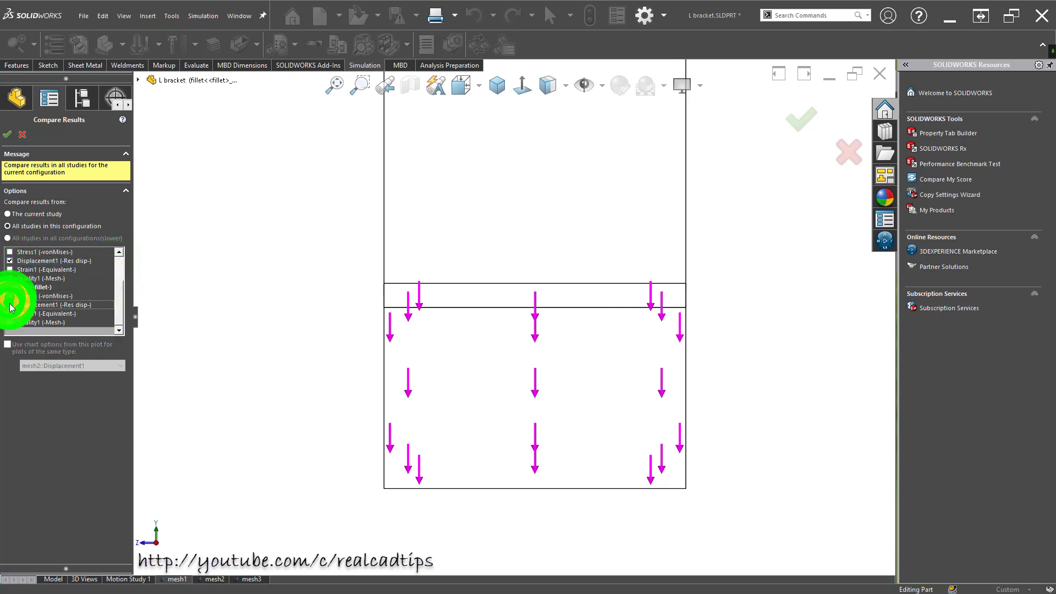
pyautogui.click(8, 134)
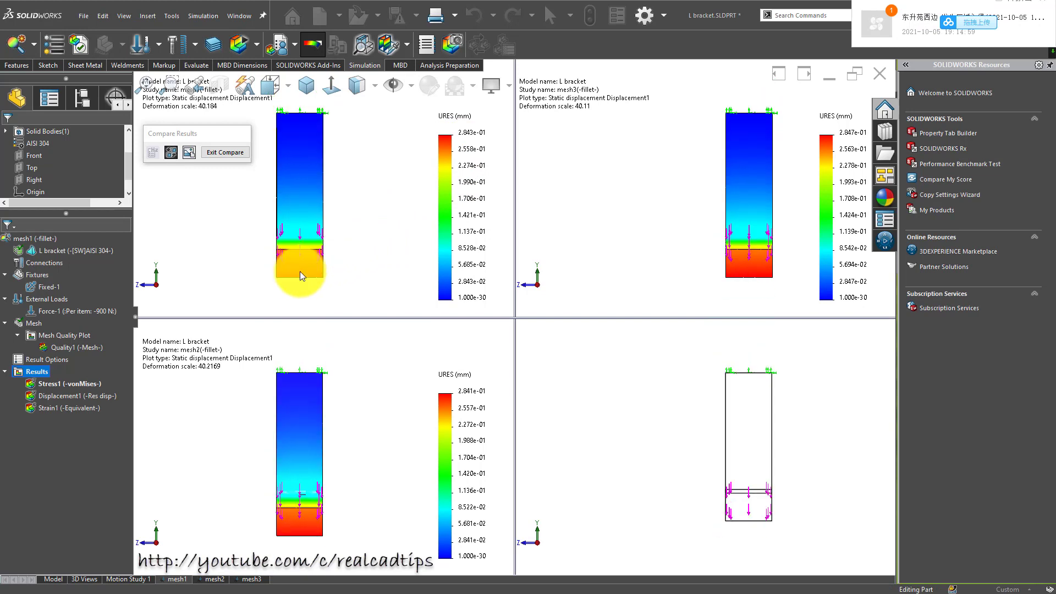
# Examine the compared displacement plots with the bracket's L profile seen straight on, and exit the comparison.
pyautogui.hotkey('shift', 'Right')
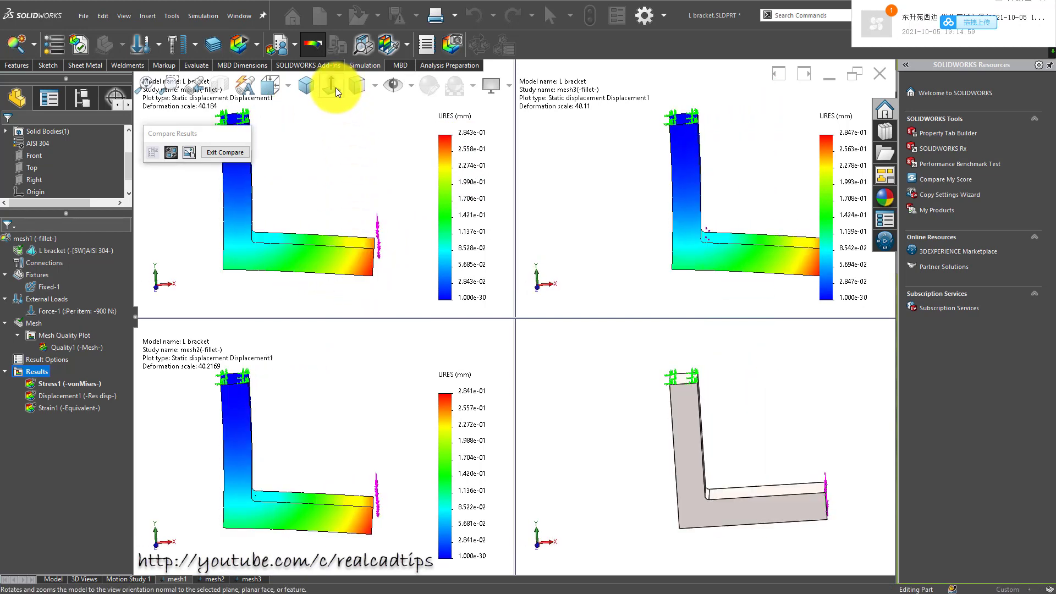
pyautogui.click(335, 88)
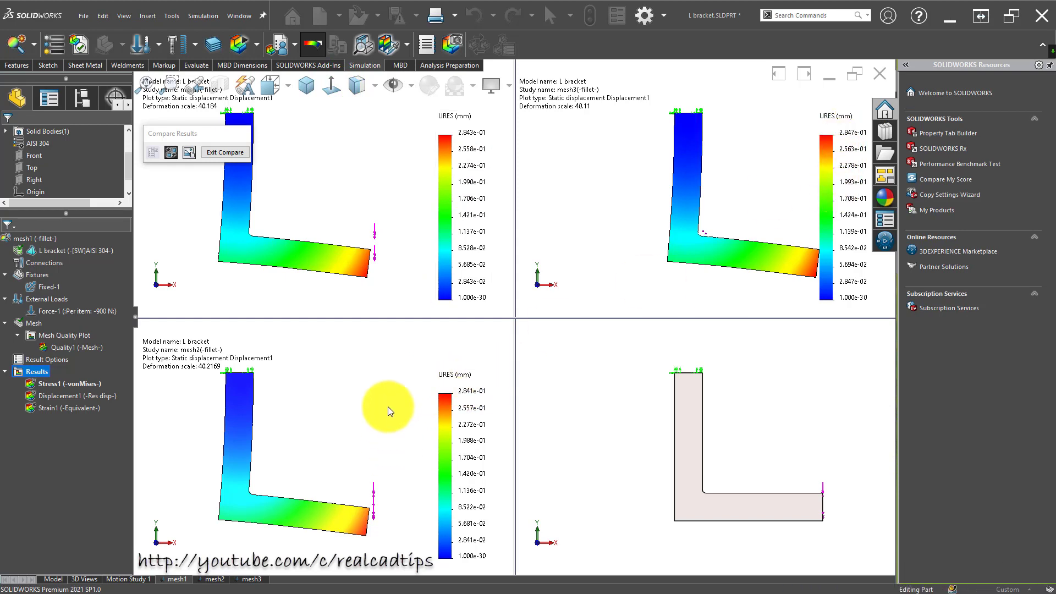
pyautogui.click(224, 150)
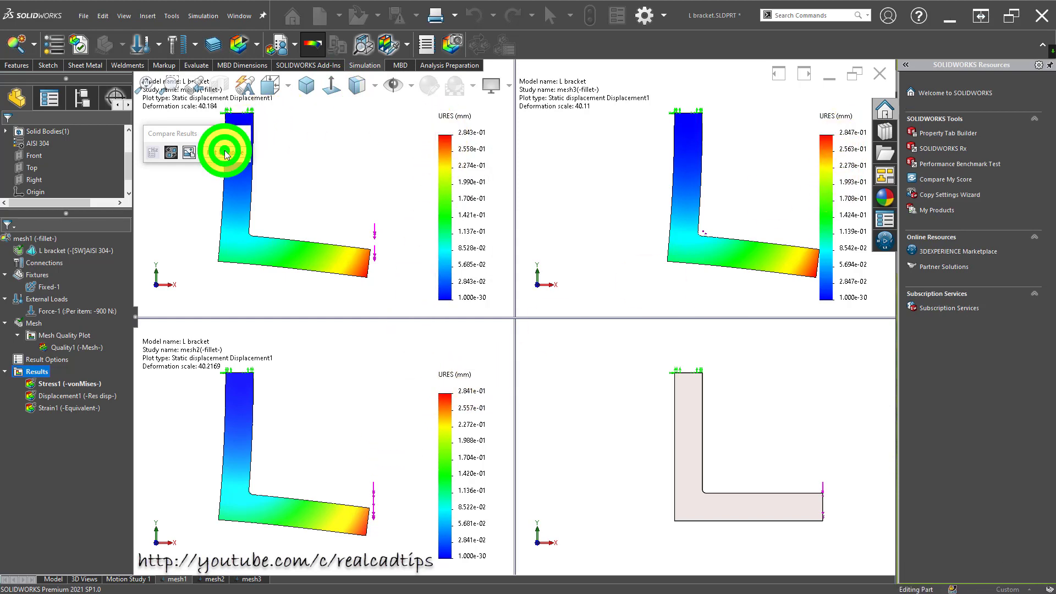